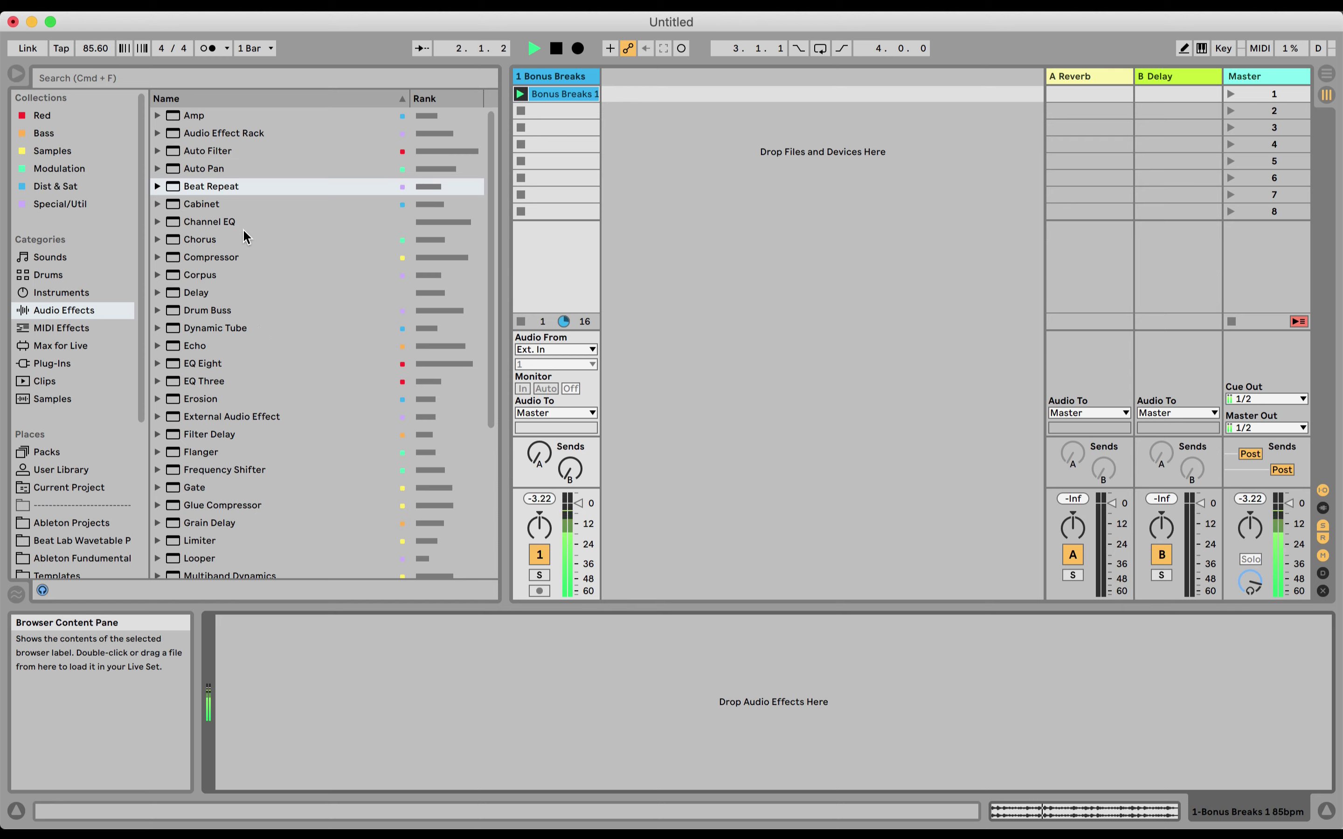
Step: Add Beat Repeat to the Bonus Breaks track and compare its Mix, Ins and Gate output modes, ending on Ins
left_click_drag(211, 186, 557, 171)
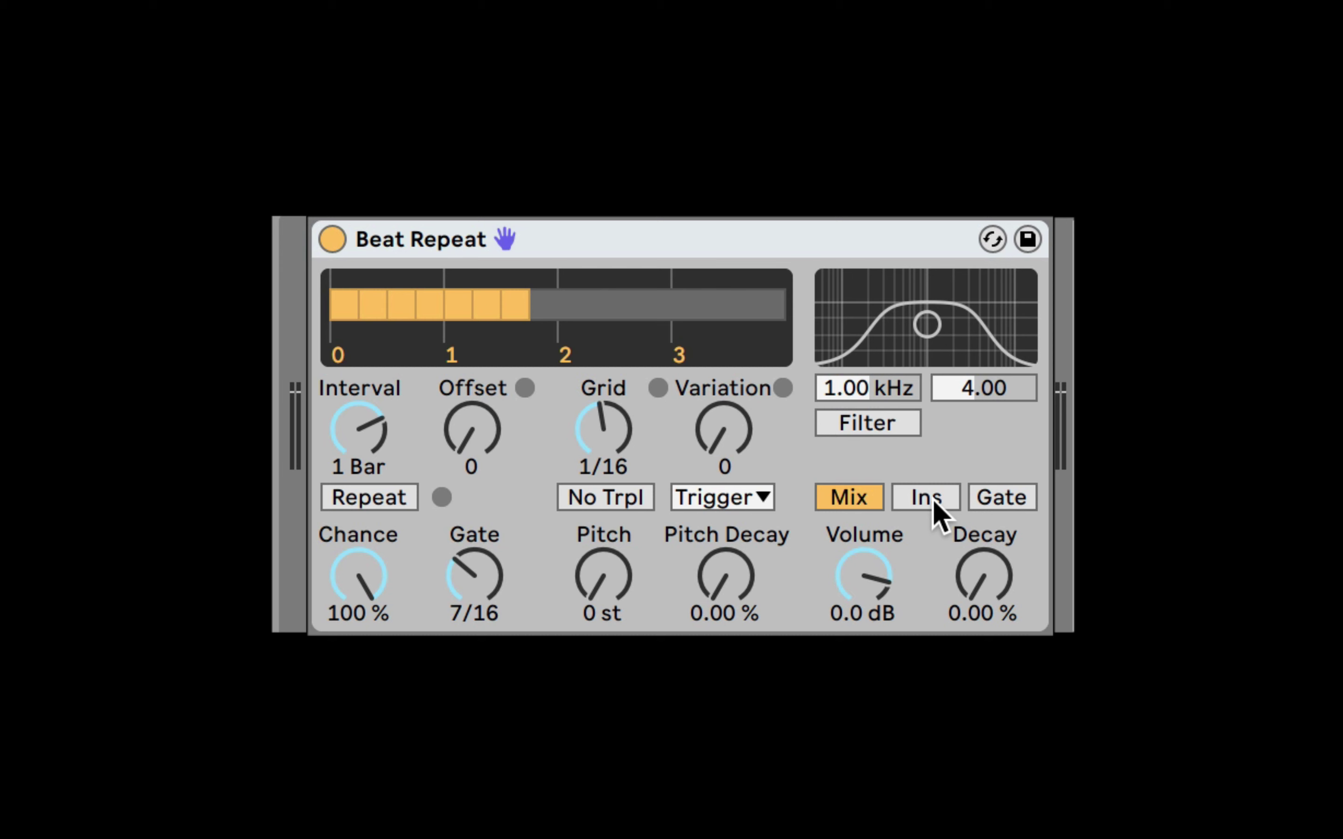
left_click(1004, 502)
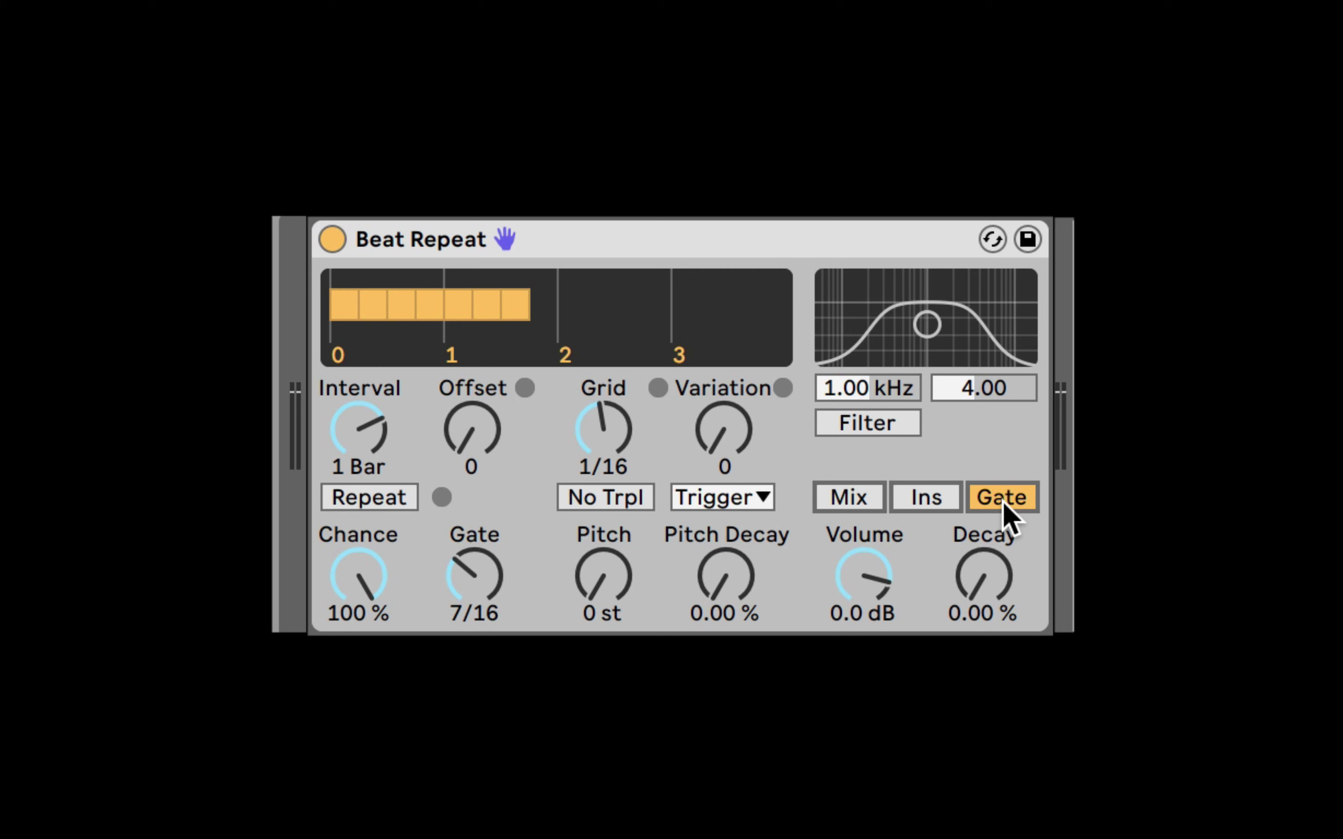
left_click(852, 495)
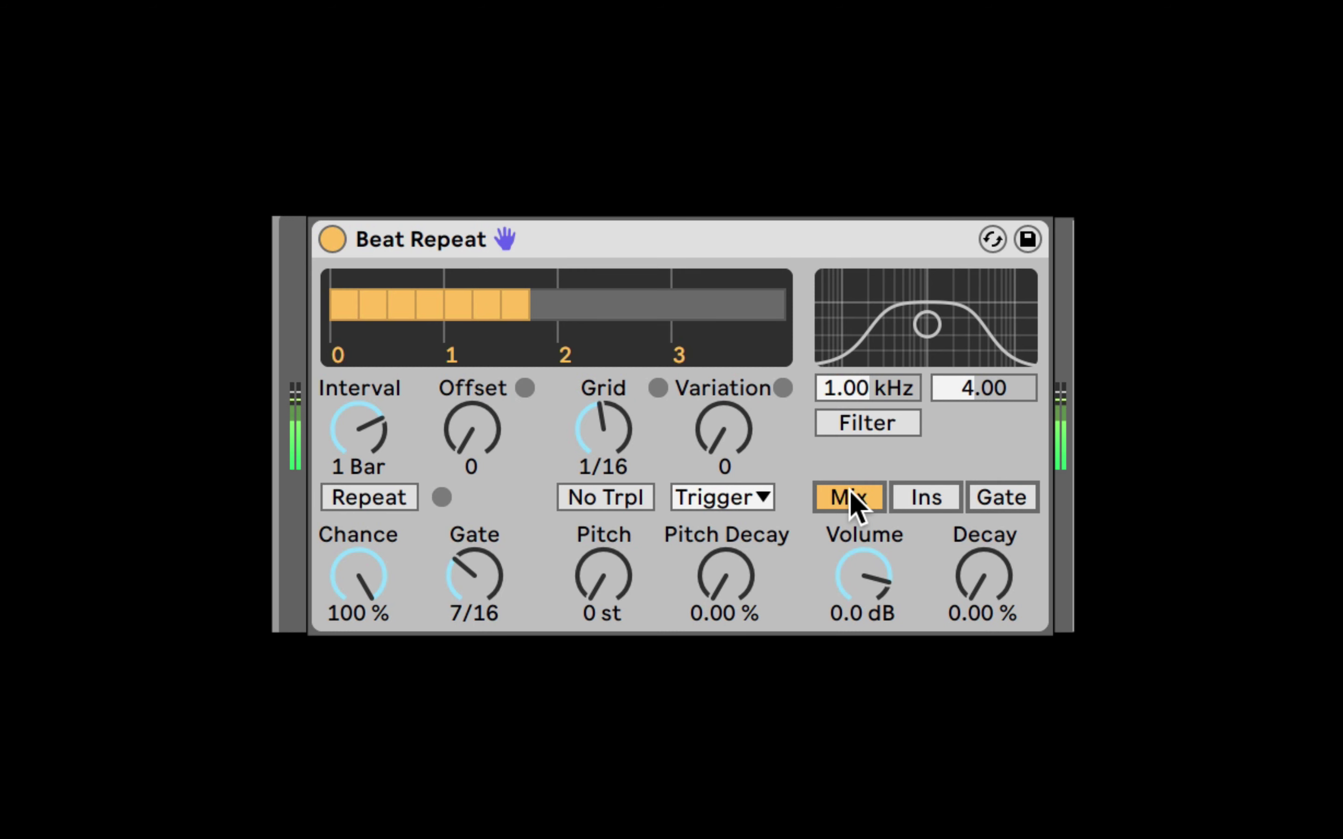
left_click(909, 502)
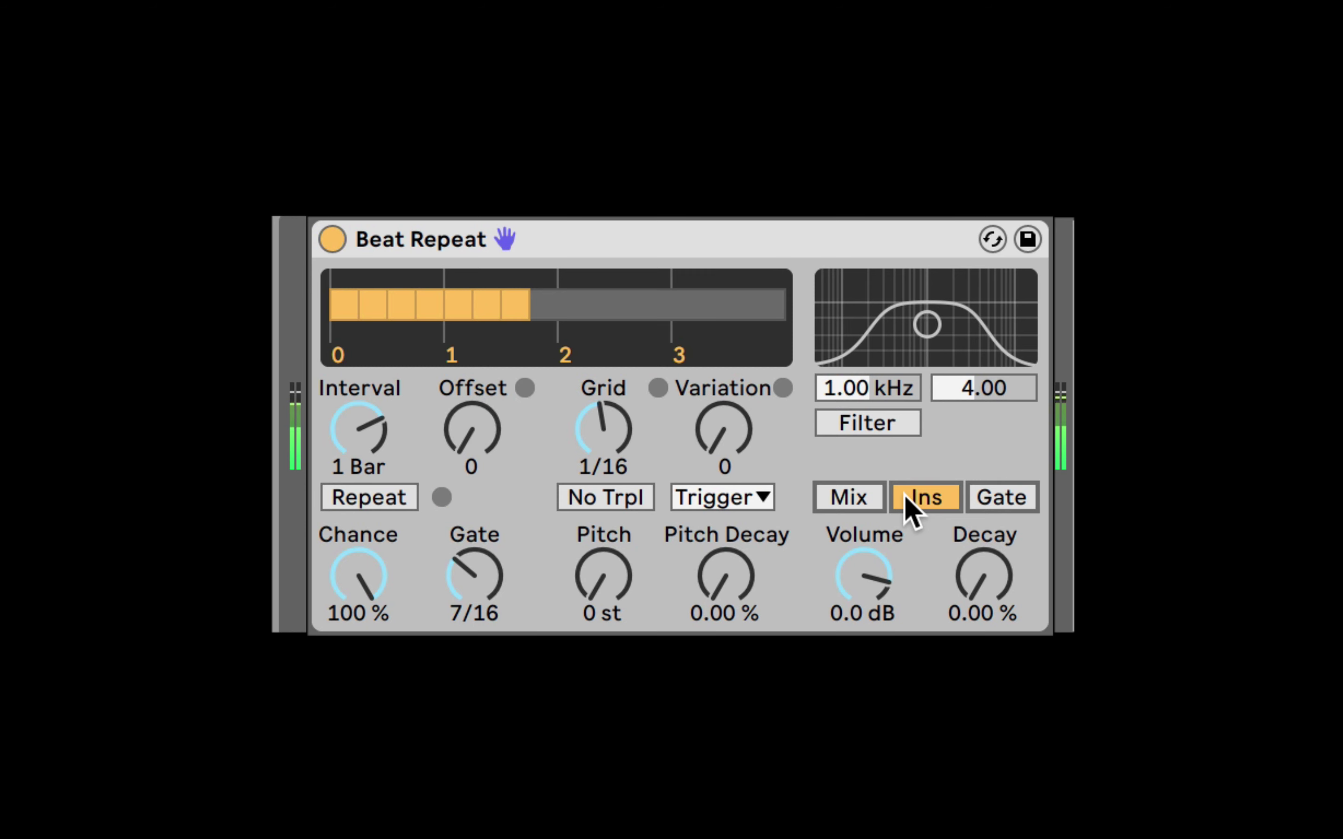
left_click(1002, 499)
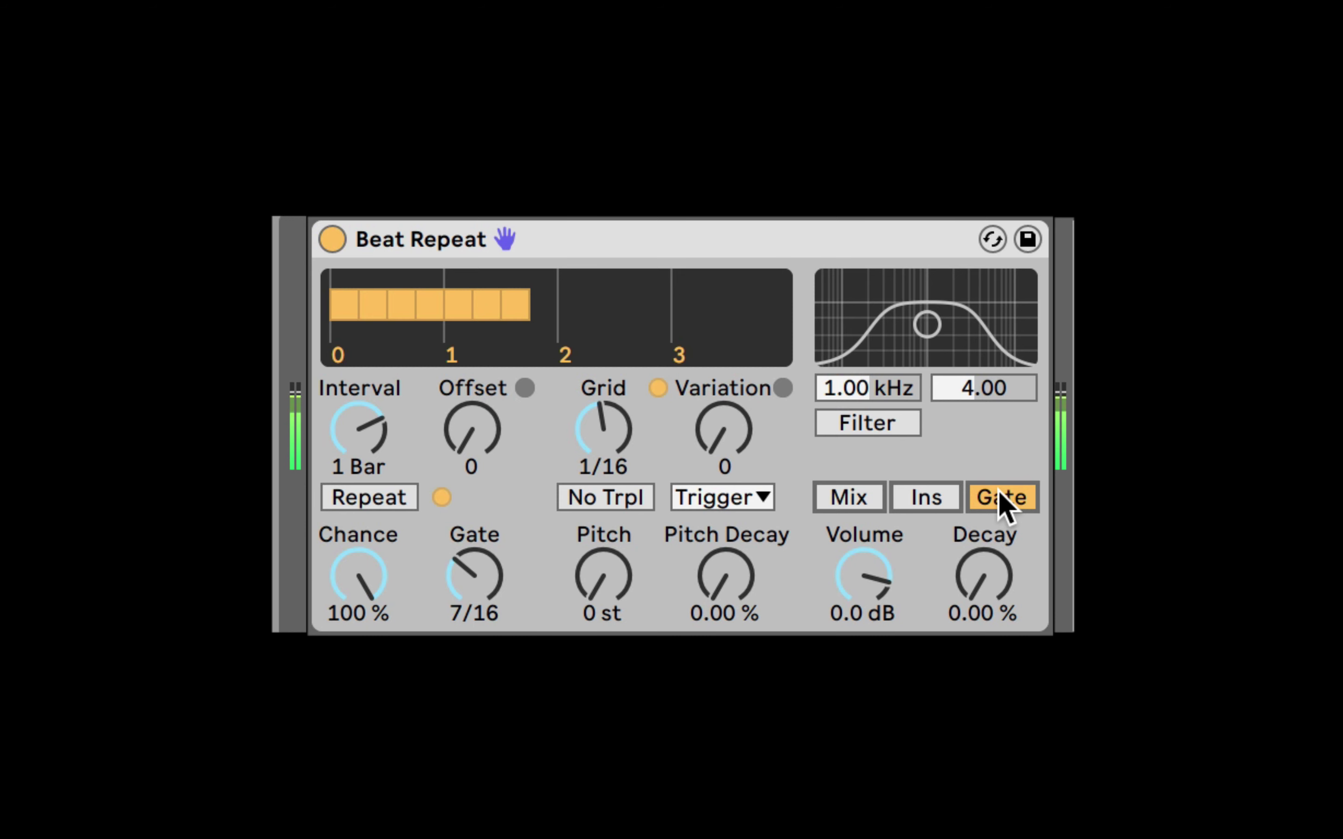
left_click(915, 502)
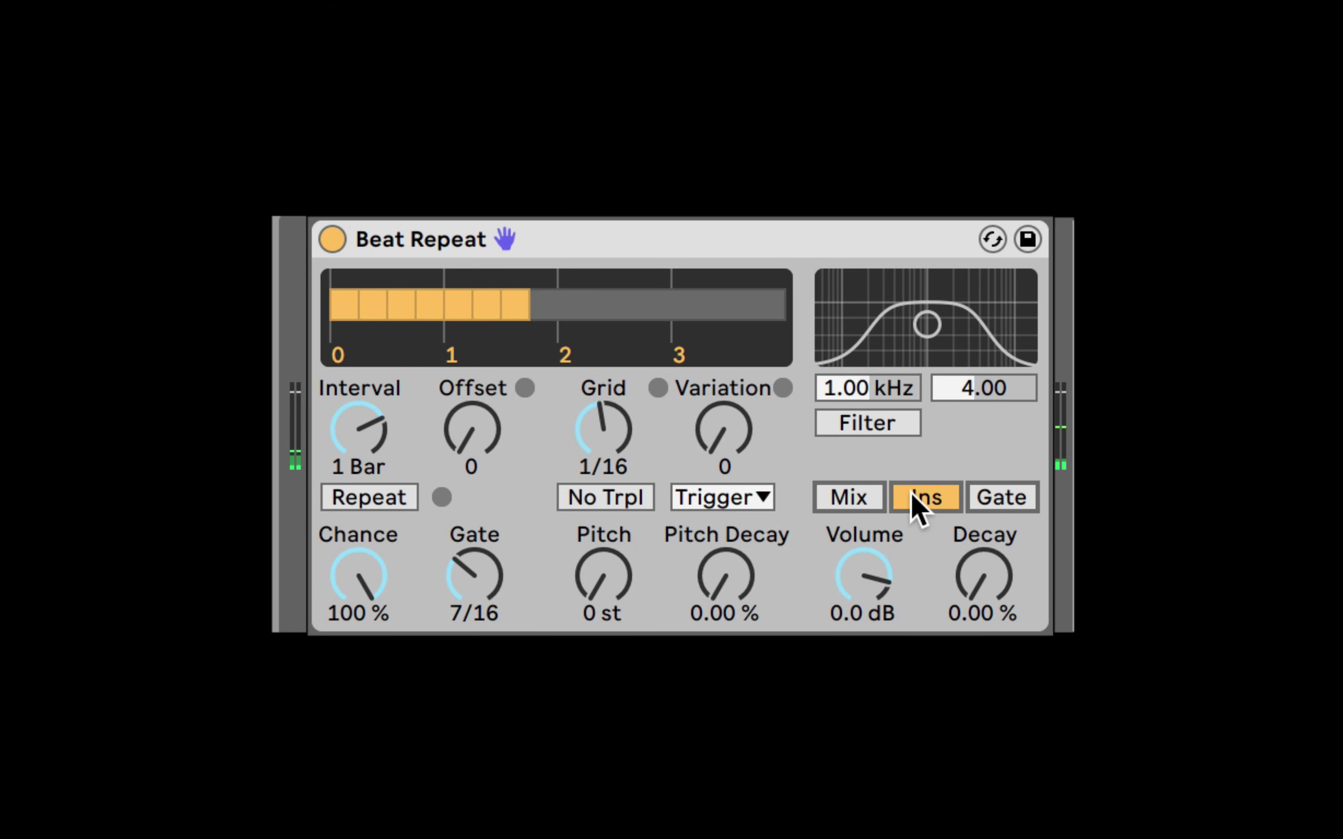
Step: Set Beat Repeat's Interval to 2 Bar and its Offset to 8/16
left_click(363, 441)
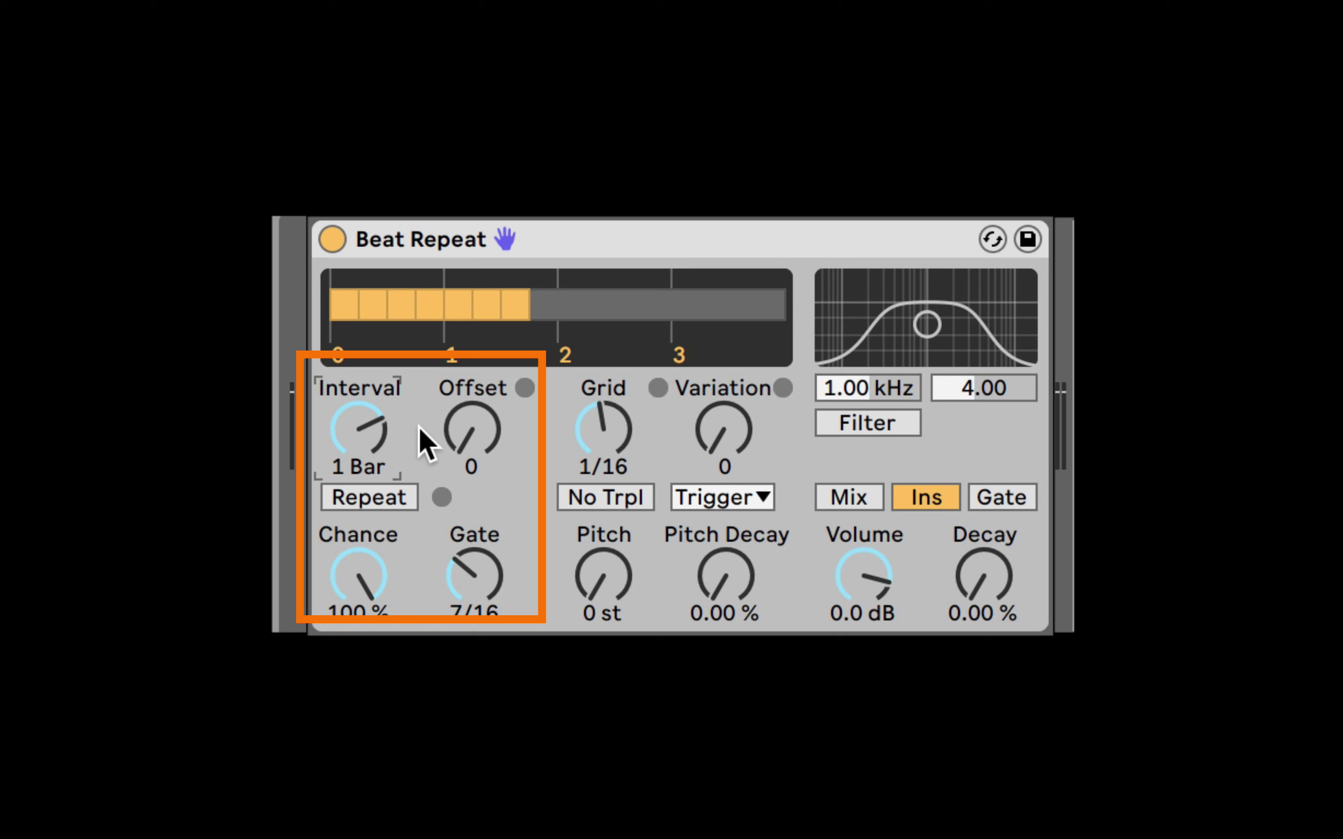
left_click(370, 580)
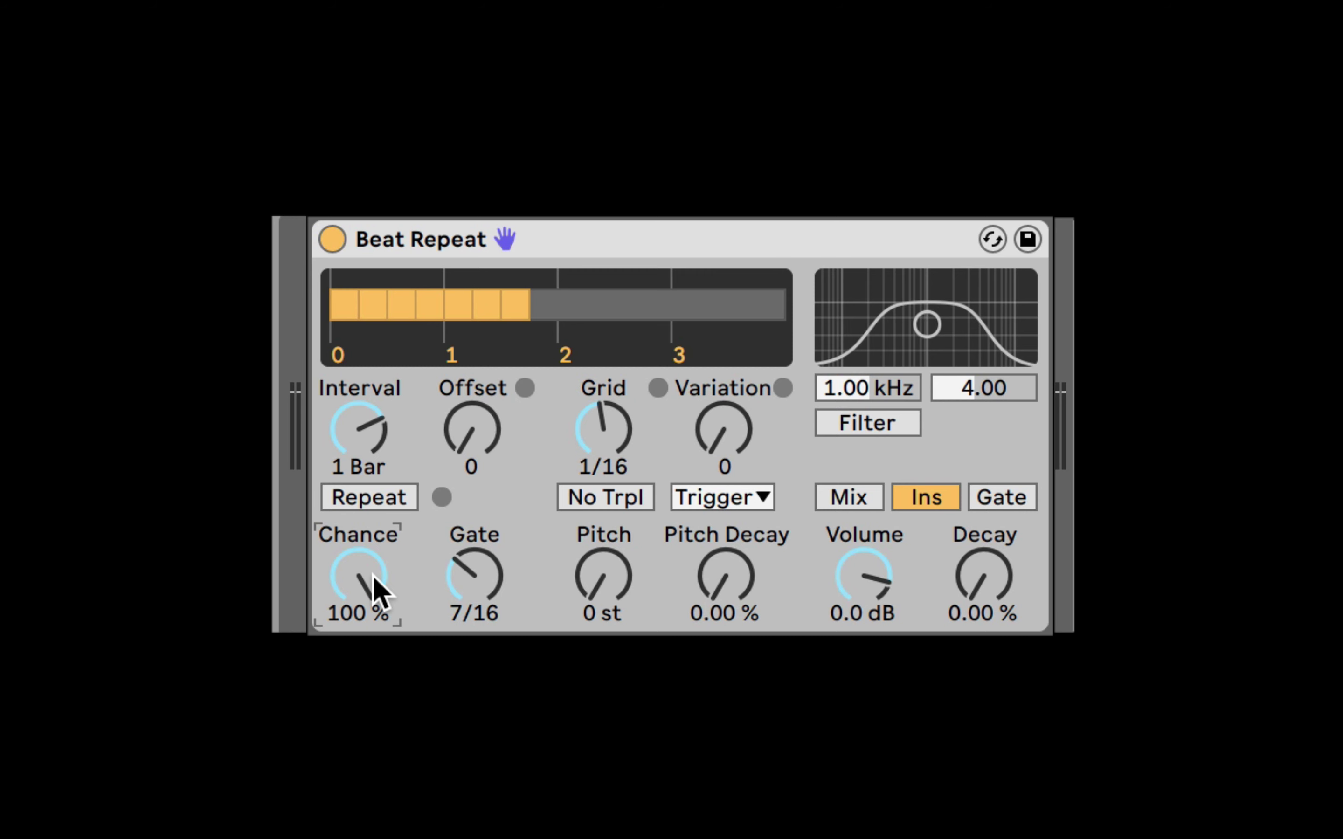
left_click(380, 441)
left_click(361, 594)
left_click(389, 433)
left_click(485, 444)
mouse_move(486, 447)
left_mouse_down()
mouse_move(485, 387)
mouse_move(485, 447)
mouse_move(486, 387)
mouse_move(479, 426)
left_mouse_up()
left_click(388, 415)
key("Up")
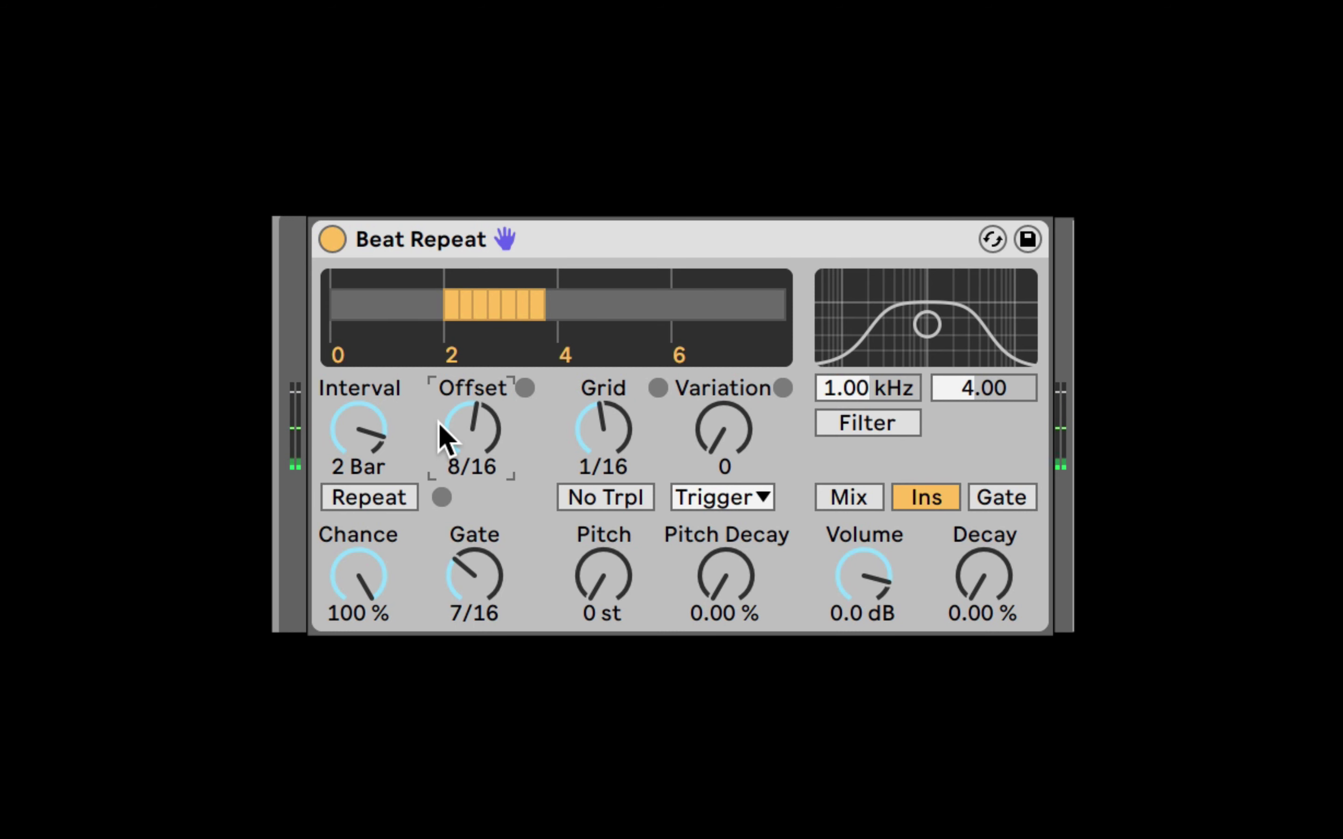
Step: Set Beat Repeat's Gate to 12/16 and lower its Chance to 0 %
left_click(477, 570)
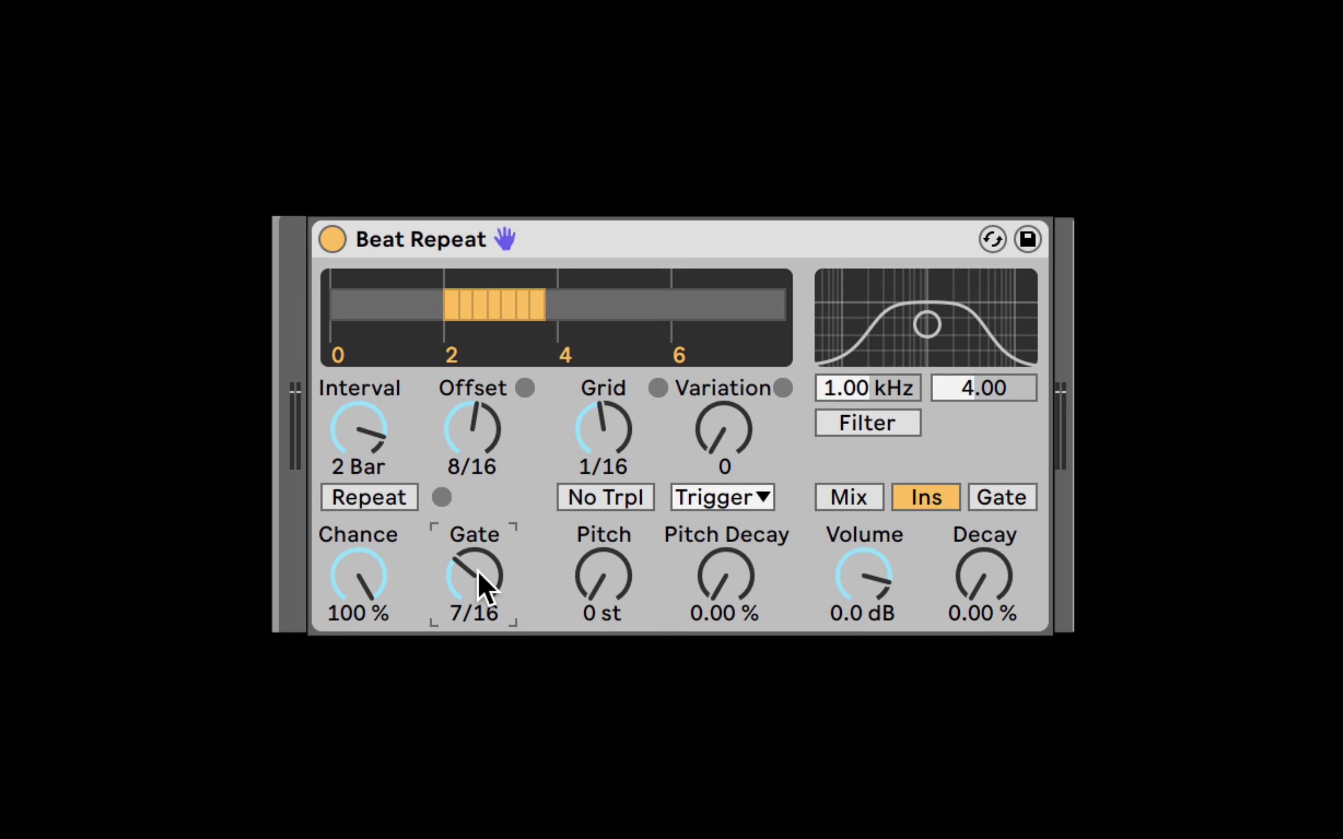
scroll(477, 570, "up", 5)
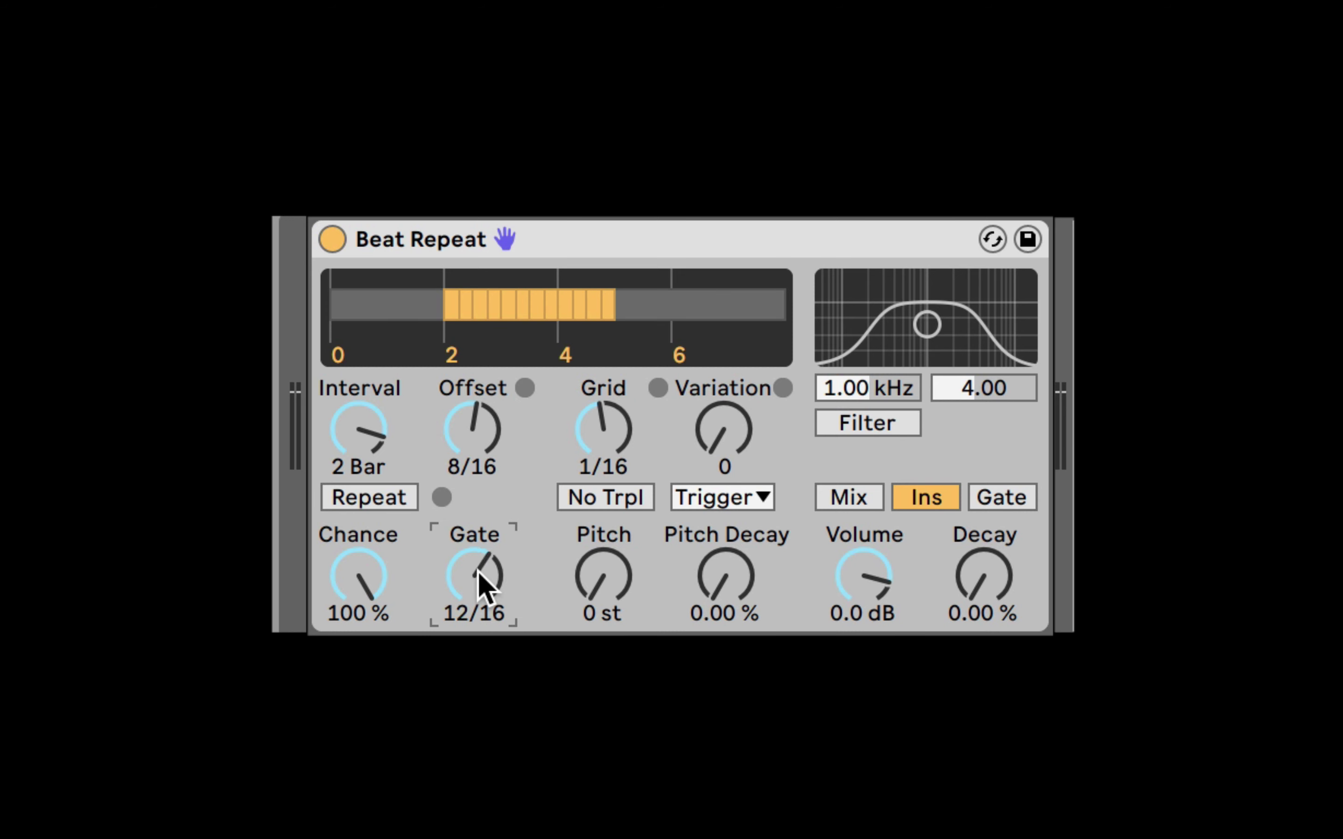
scroll(477, 571, "down", 1)
scroll(477, 570, "up", 1)
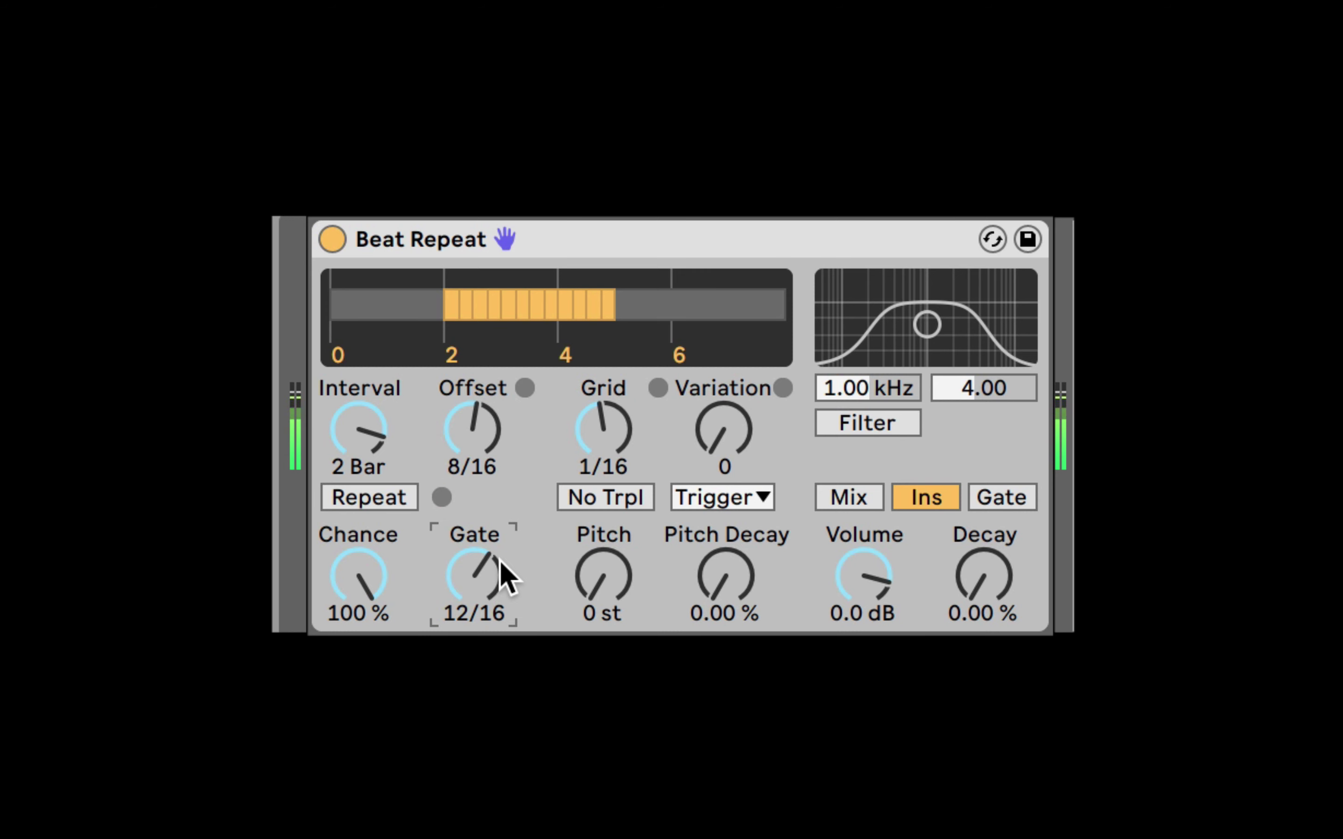
left_click_drag(383, 569, 384, 643)
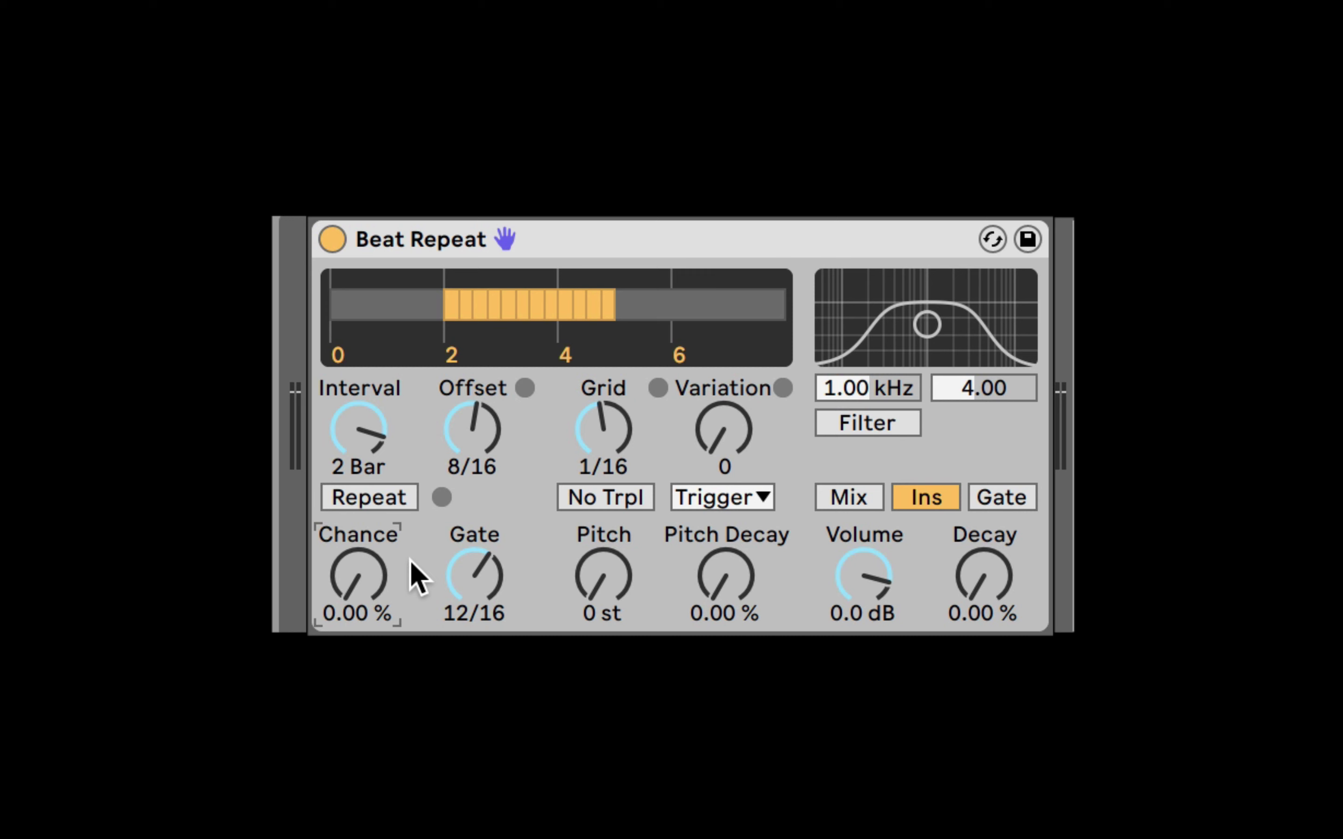
Step: Audition manual Repeat on and off several times and map the Repeat control to MIDI note D5 on channel 1
left_click(370, 502)
left_click(376, 501)
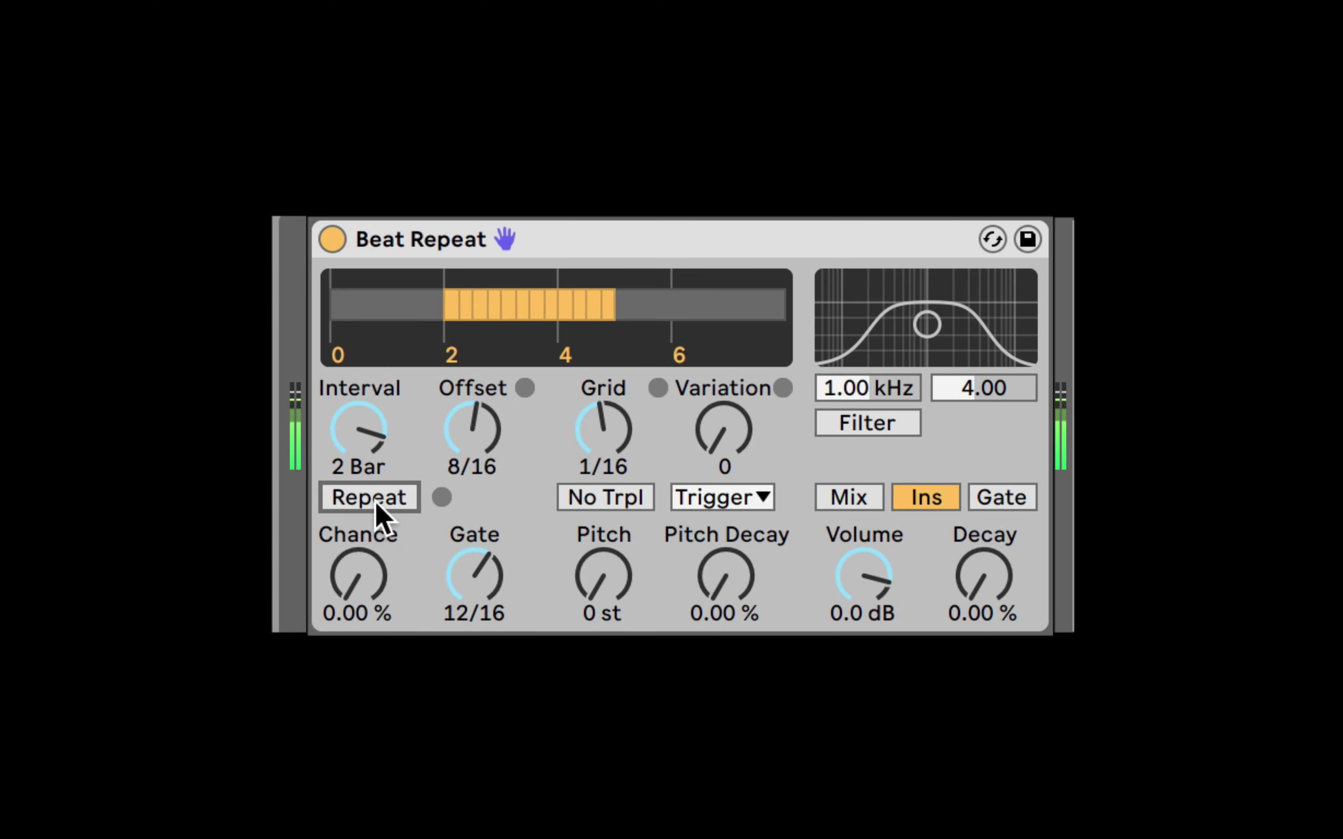
left_click(376, 501)
left_click(376, 501)
left_click(376, 502)
left_click(375, 501)
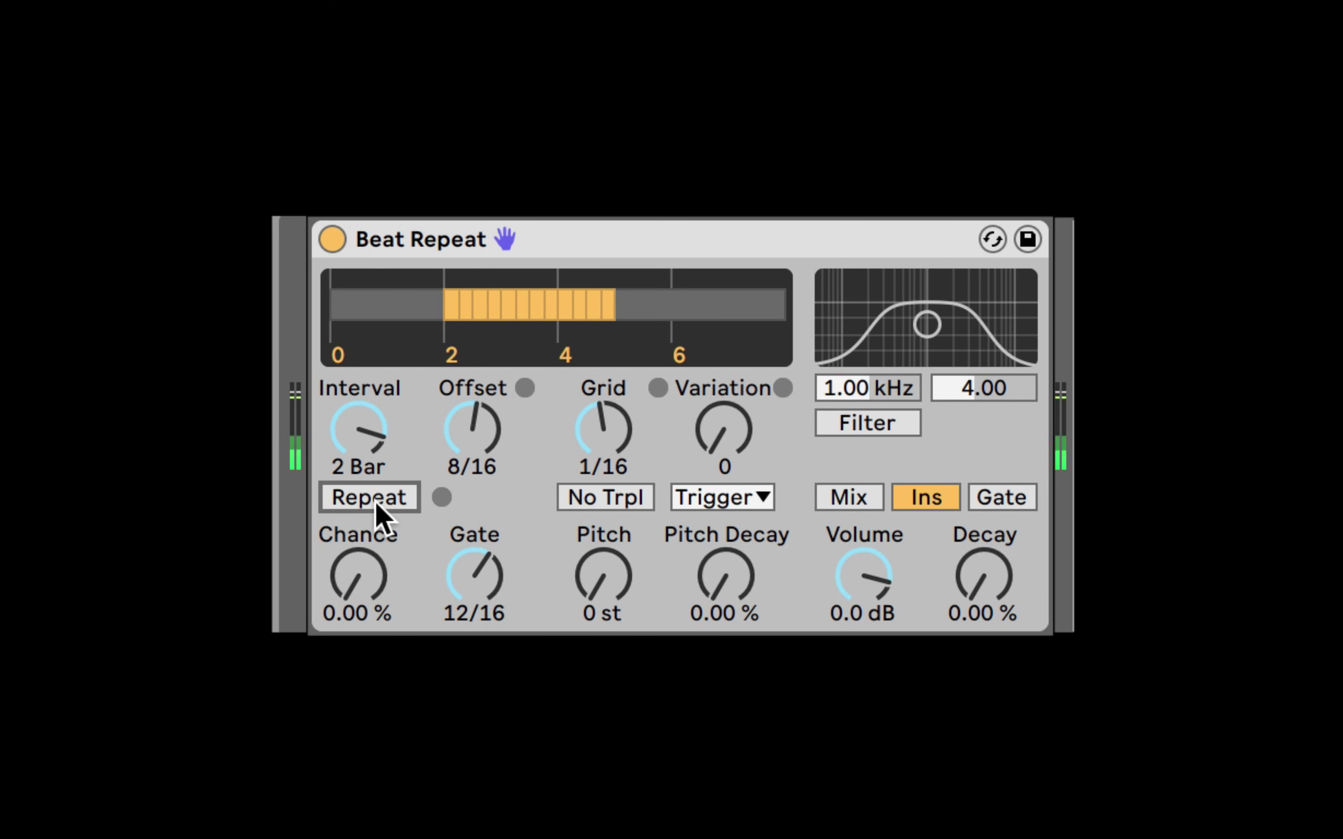
key("super+m")
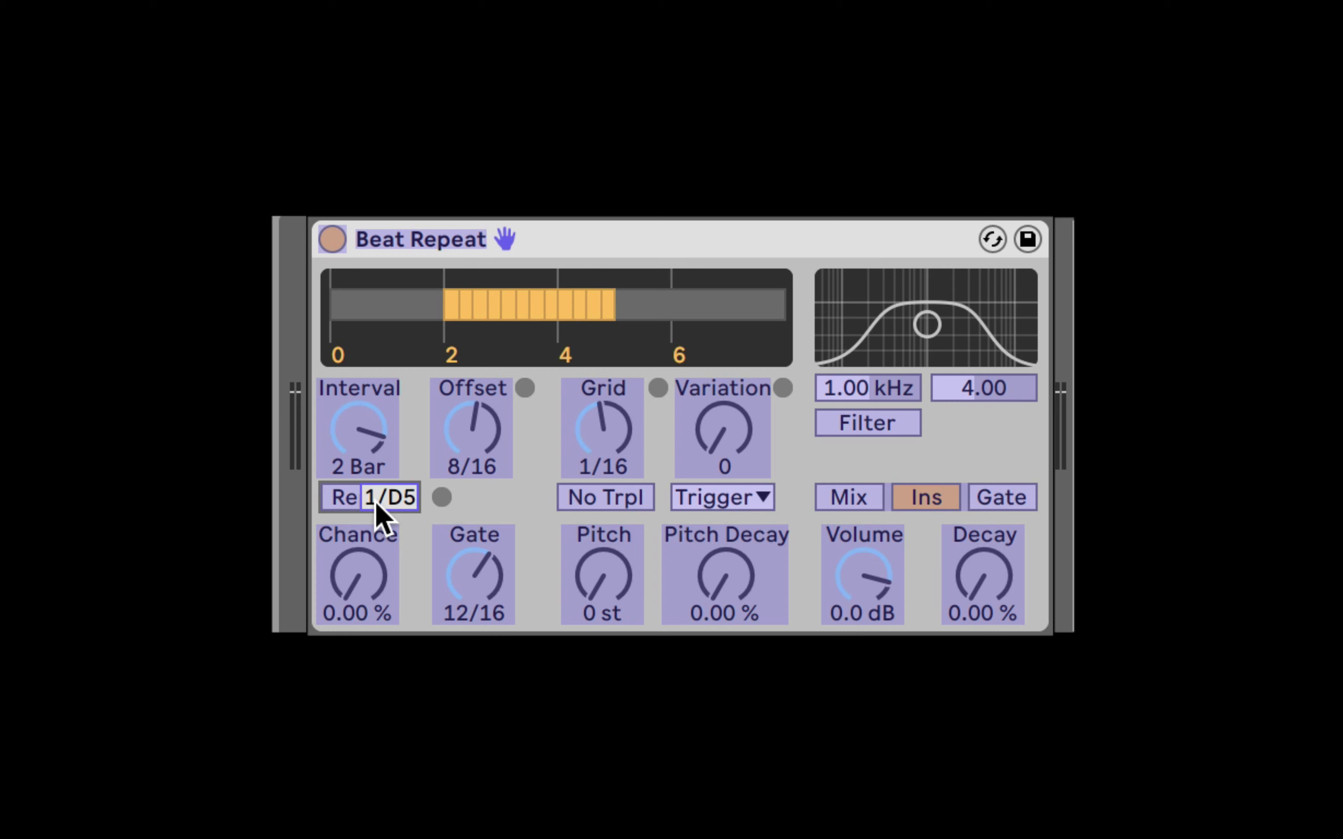
key("super+m")
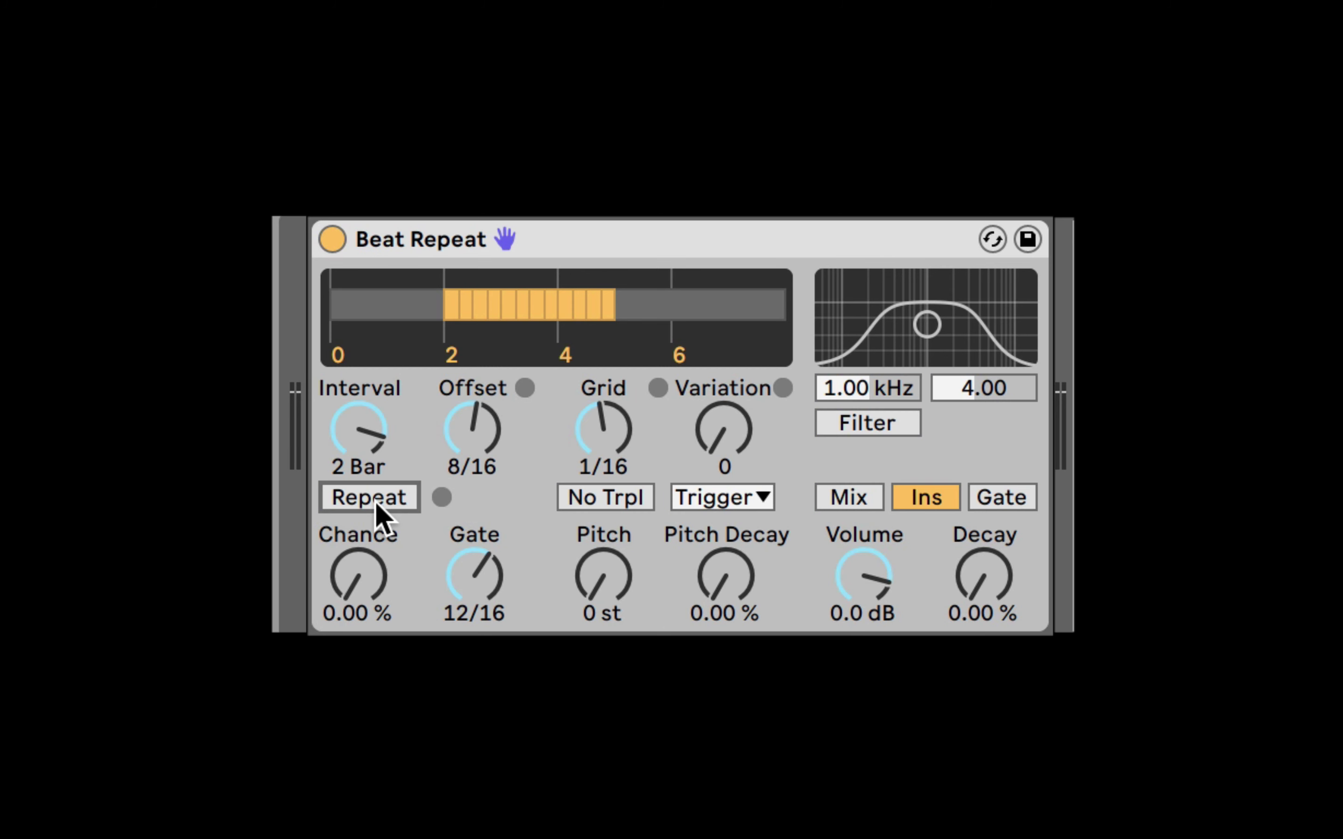
Step: Switch on Repeat and reduce the Grid to 1/24 to hear finer slices
left_click(617, 439)
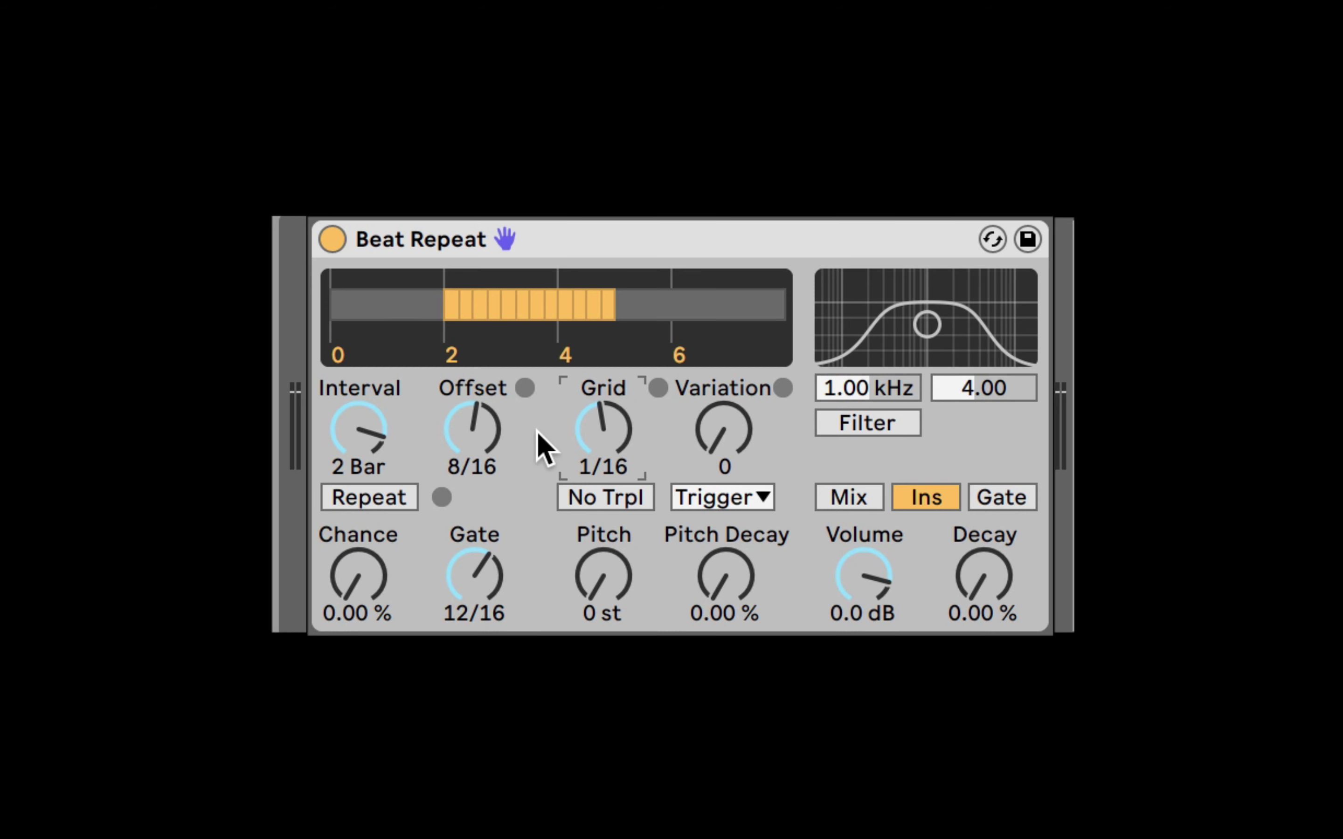
left_click(401, 500)
key("Down")
key("Down")
key("Down")
key("Down")
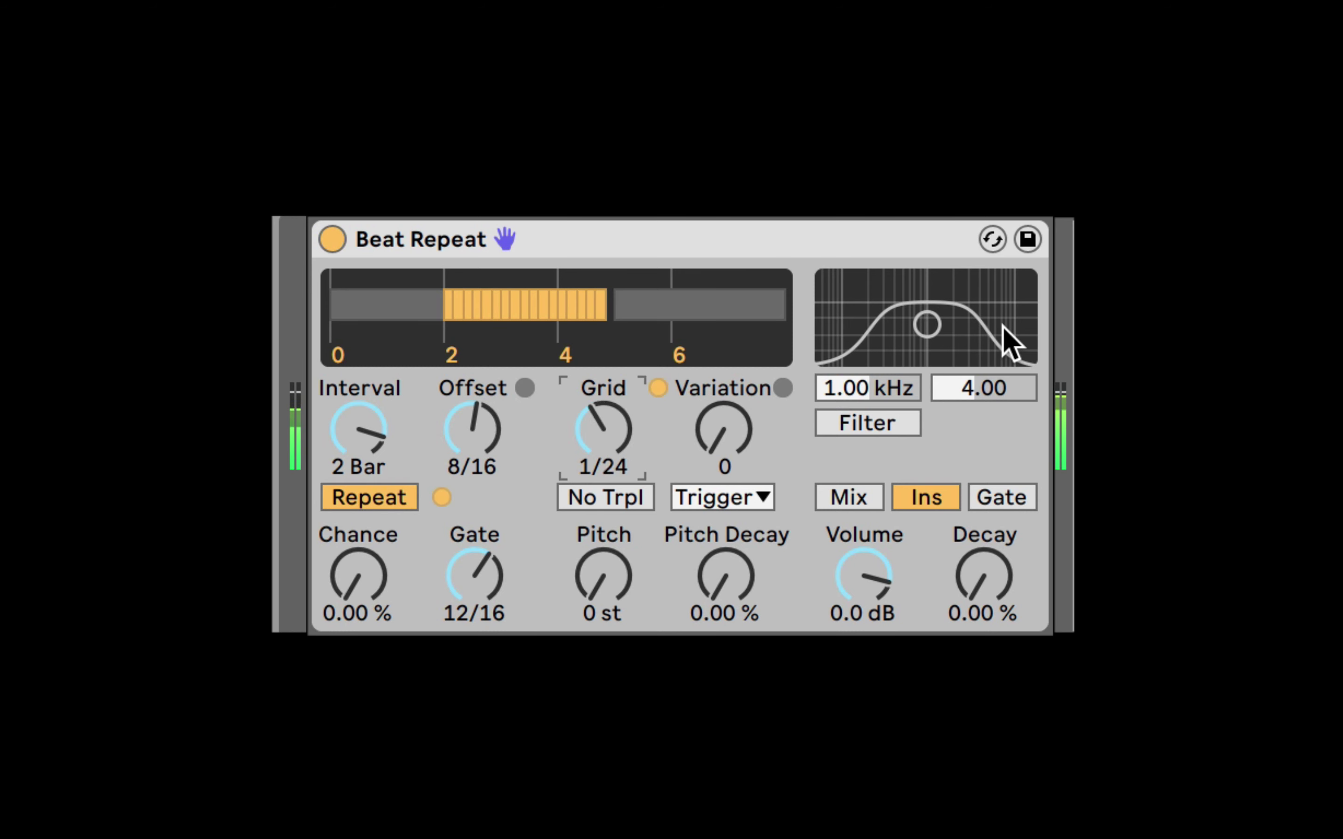
Step: Raise the Grid gradually to 1 Bar while Repeat is running, and switch Repeat off
key("Up")
key("Up")
key("Up")
key("Up")
key("Up")
key("Up")
key("Up")
key("Up")
key("Up")
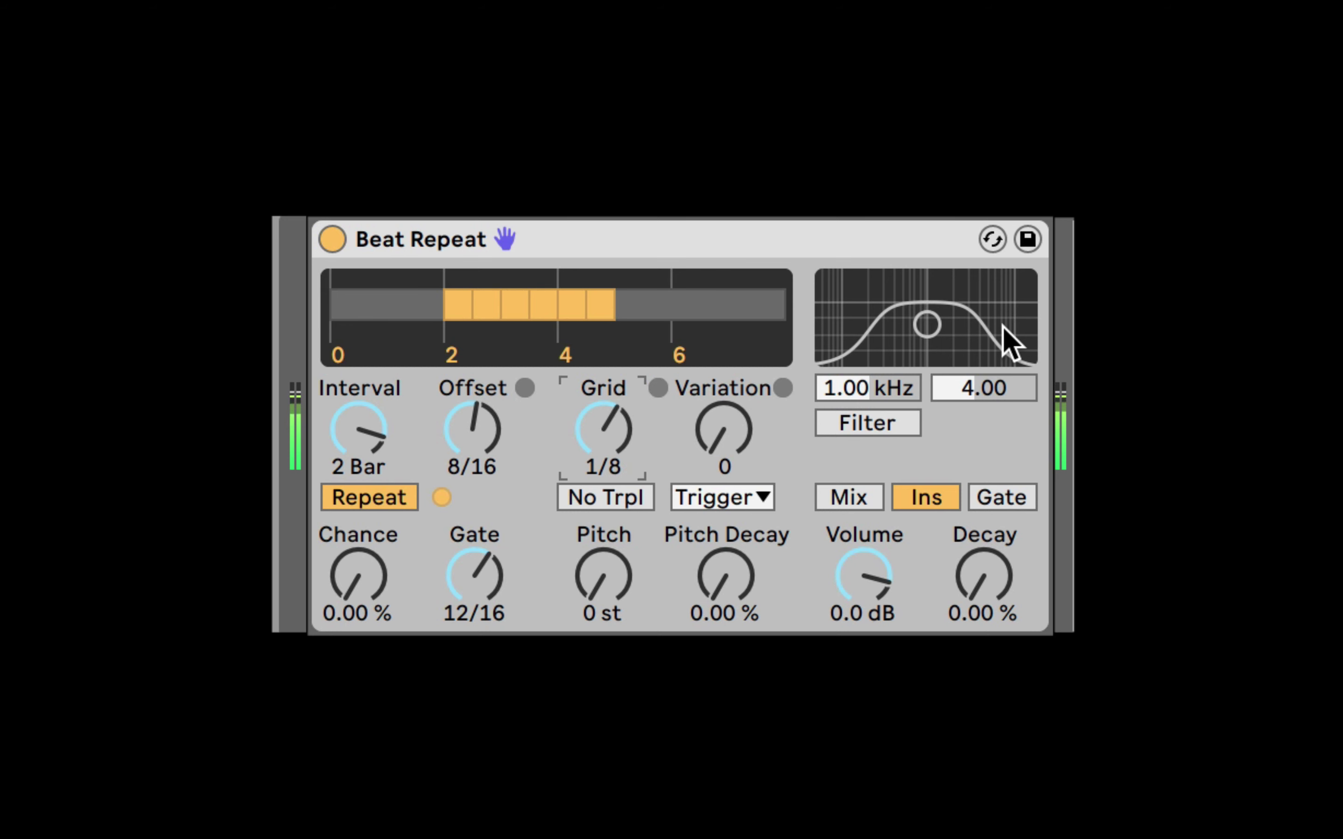
key("Up")
key("Up")
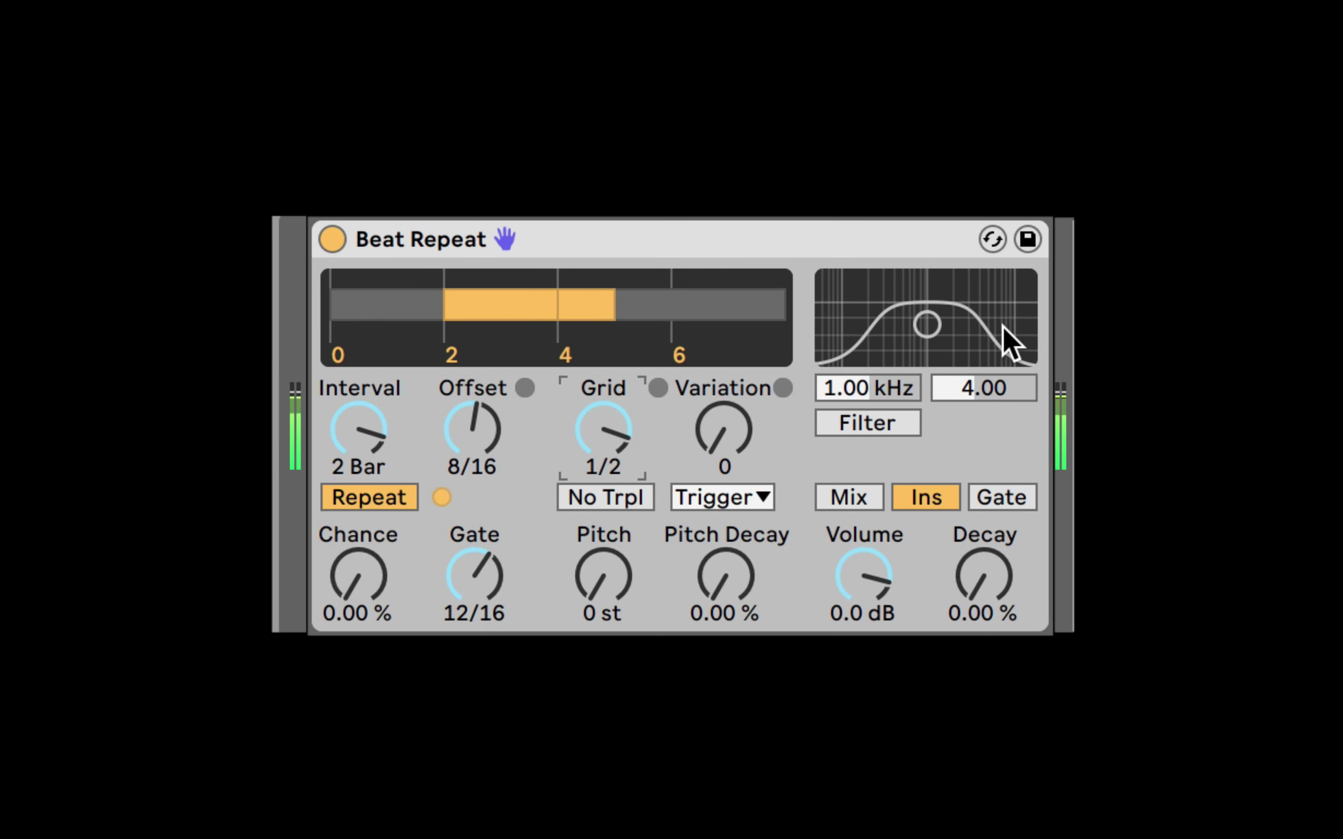
key("Up")
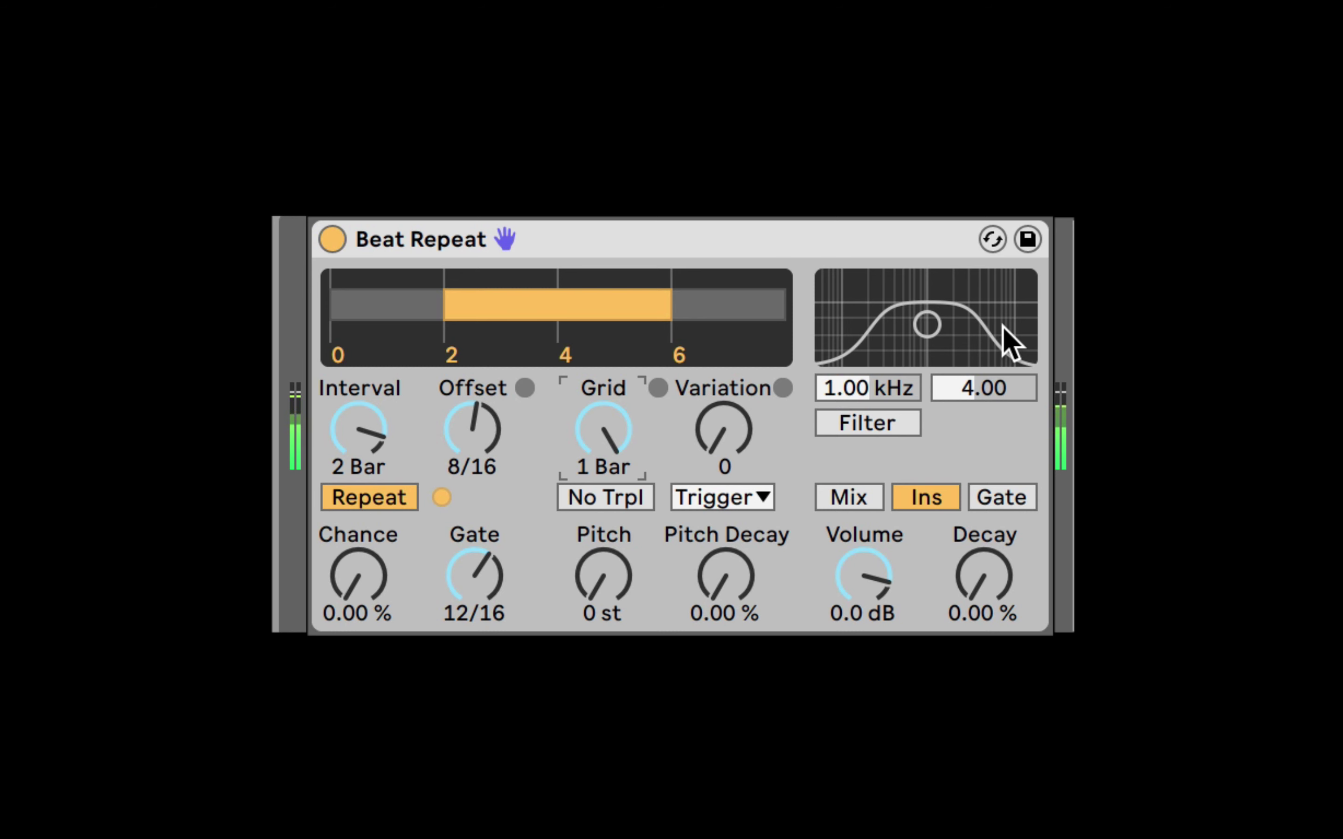
left_click(349, 500)
Step: Set the Grid to 1/12 and the Variation to 8
mouse_move(619, 427)
left_mouse_down()
mouse_move(619, 477)
mouse_move(609, 440)
left_mouse_up()
mouse_move(722, 438)
left_mouse_down()
mouse_move(721, 411)
mouse_move(711, 437)
left_mouse_up()
left_click(607, 423)
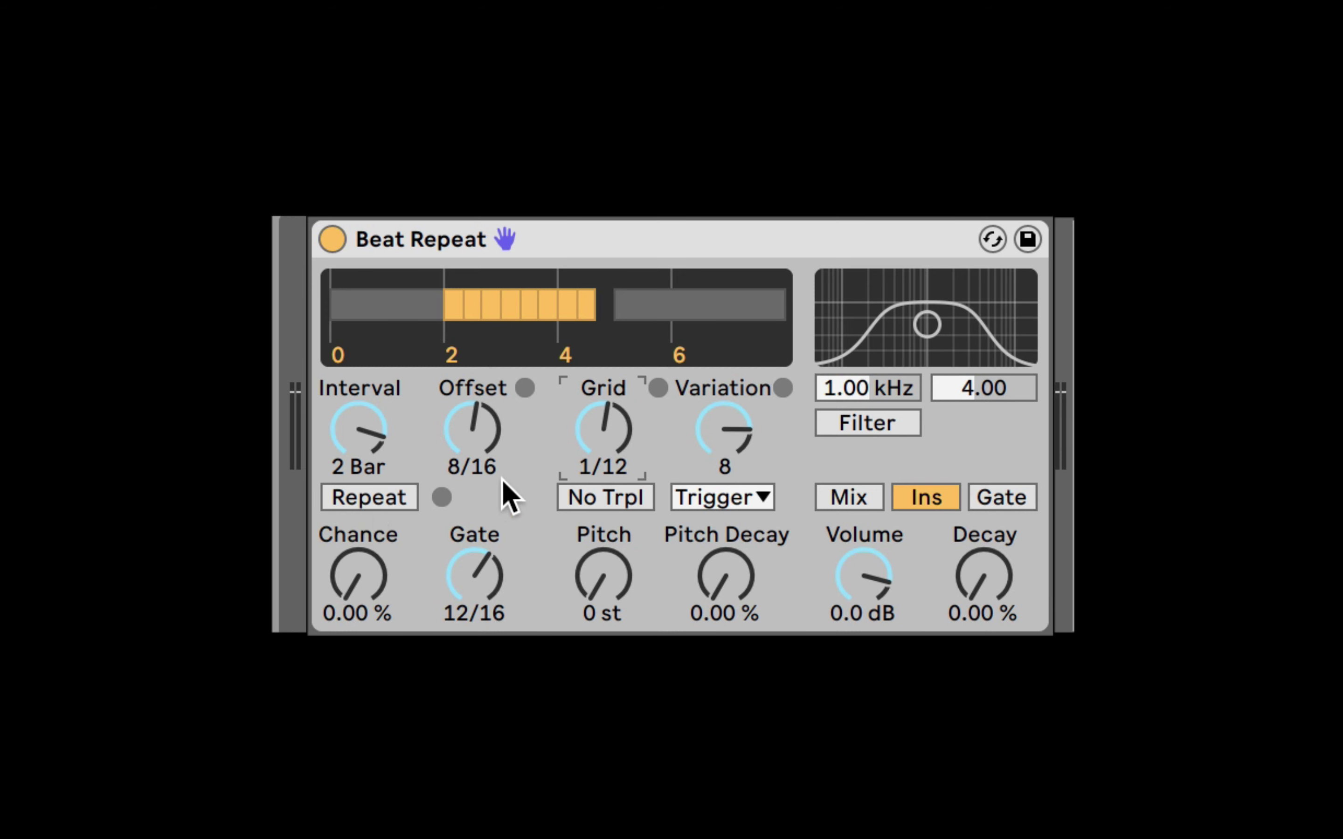
Step: Toggle Repeat on and off several times to audition the grid variation, leaving it off
left_click(362, 496)
left_click(361, 495)
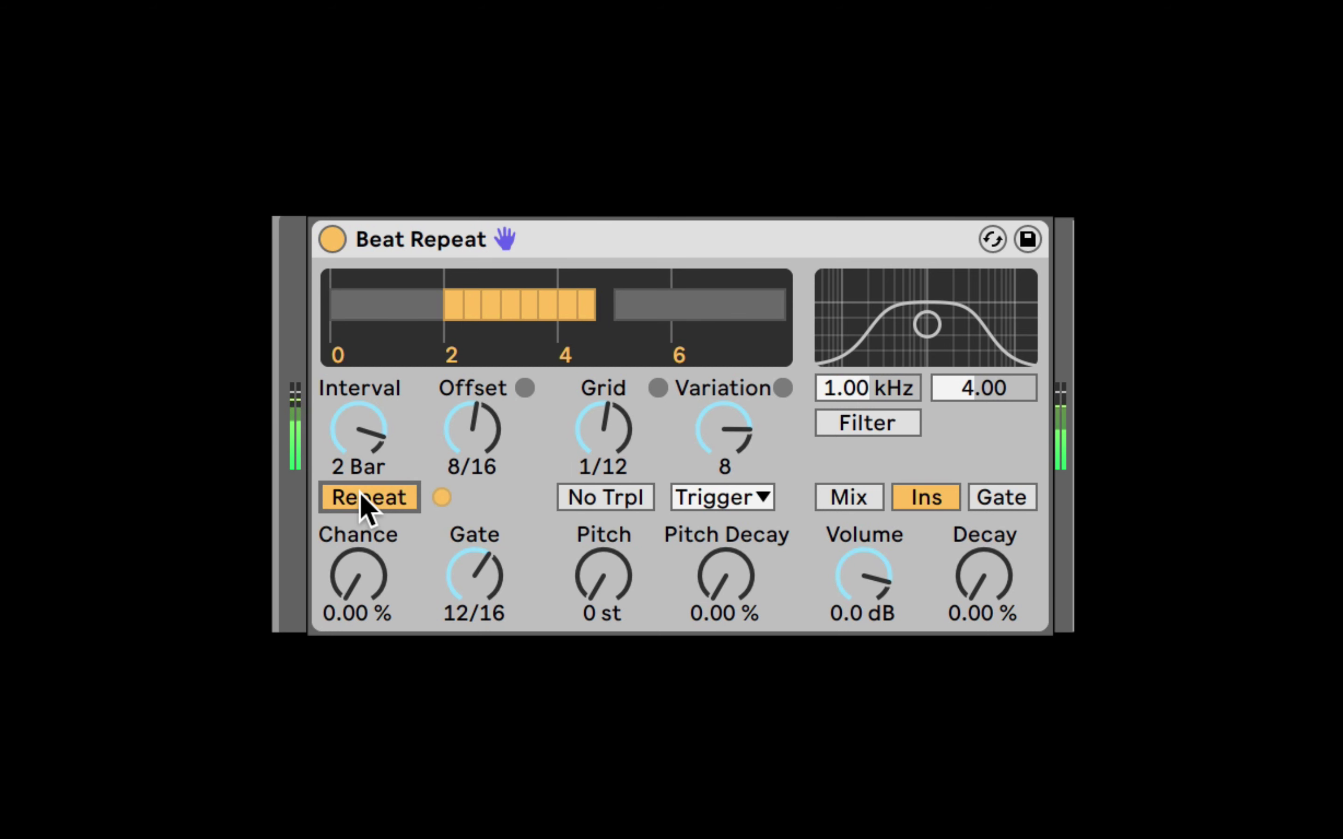
left_click(362, 495)
left_click(362, 496)
left_click(362, 496)
left_click(362, 497)
left_click(362, 497)
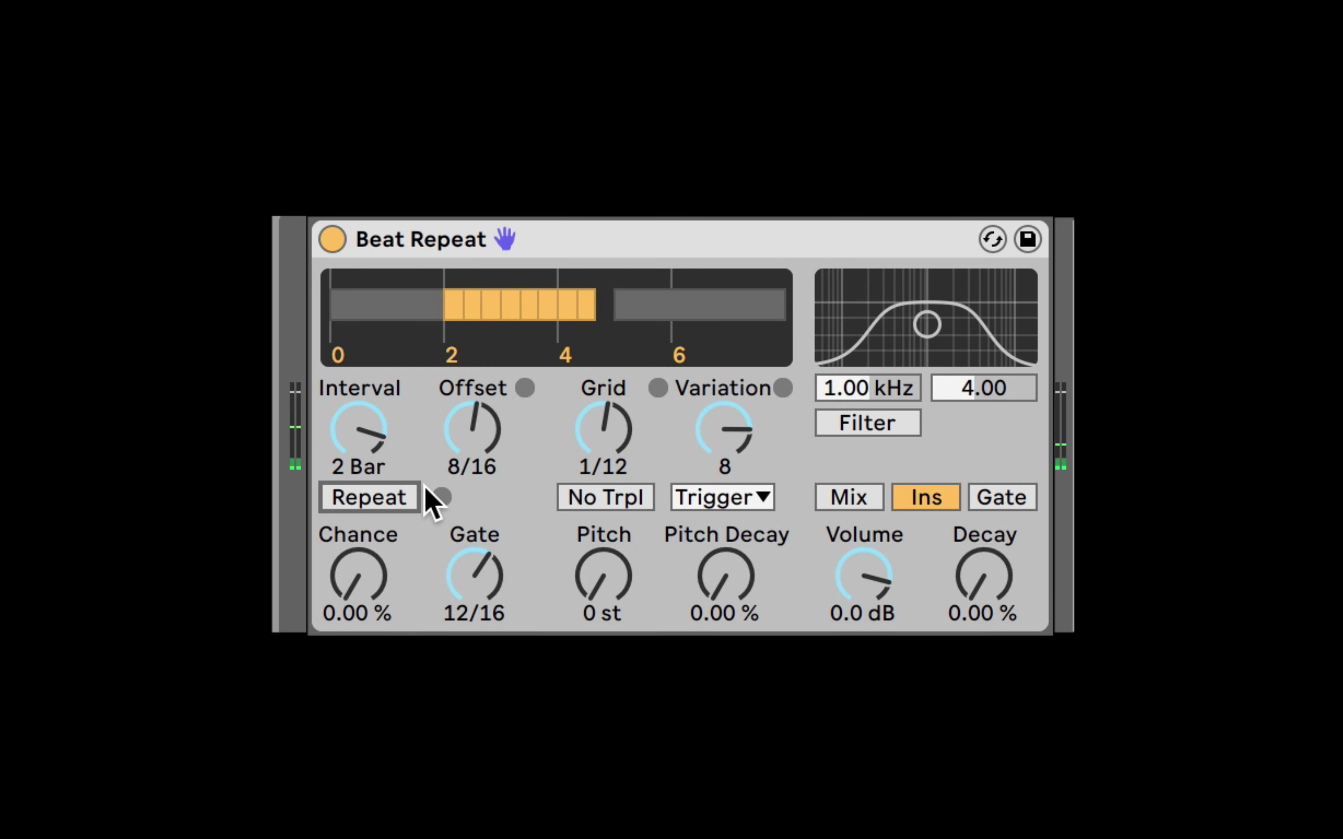
Step: Raise the Variation to 9 with a 1/8 variation interval, and audition it by switching Repeat on and off
left_click(615, 425)
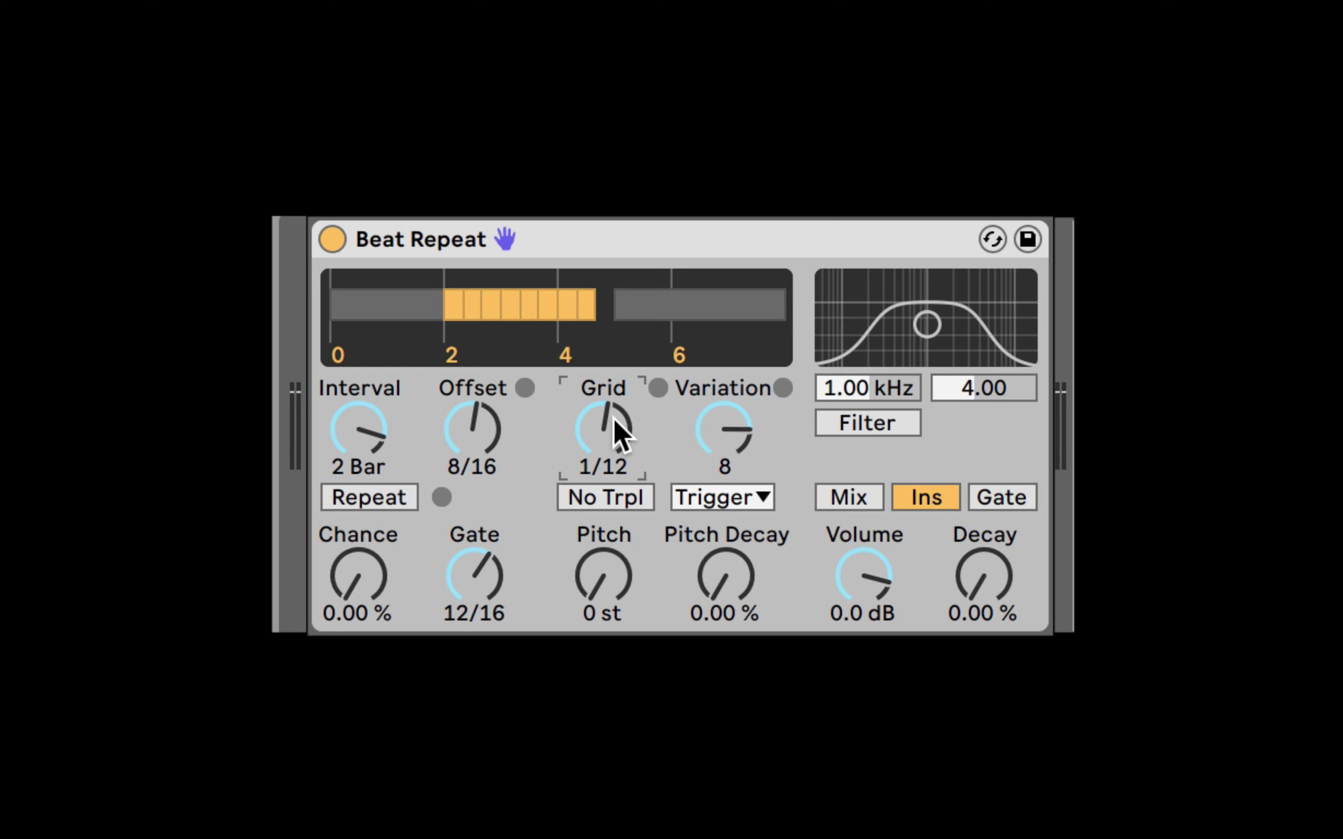
left_click_drag(719, 435, 719, 389)
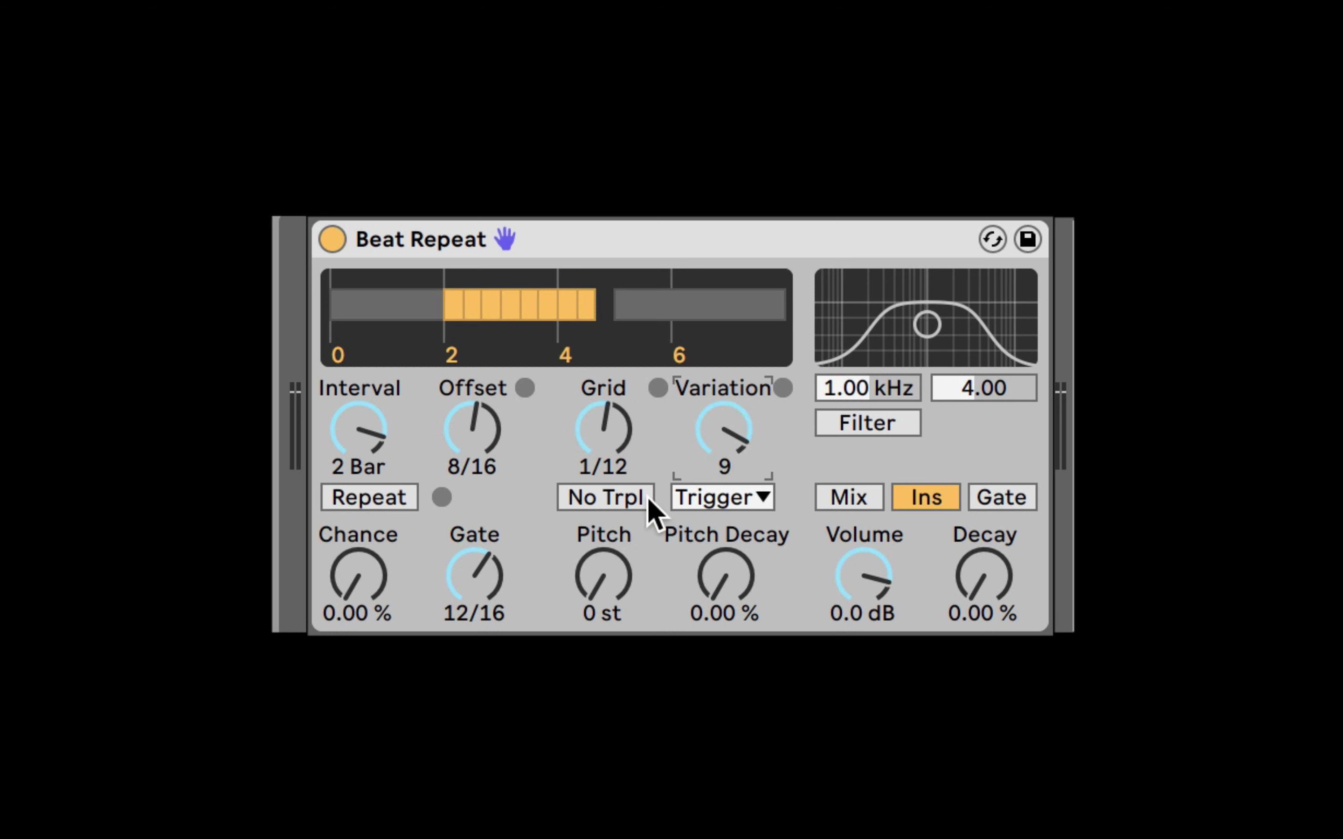
left_click(691, 498)
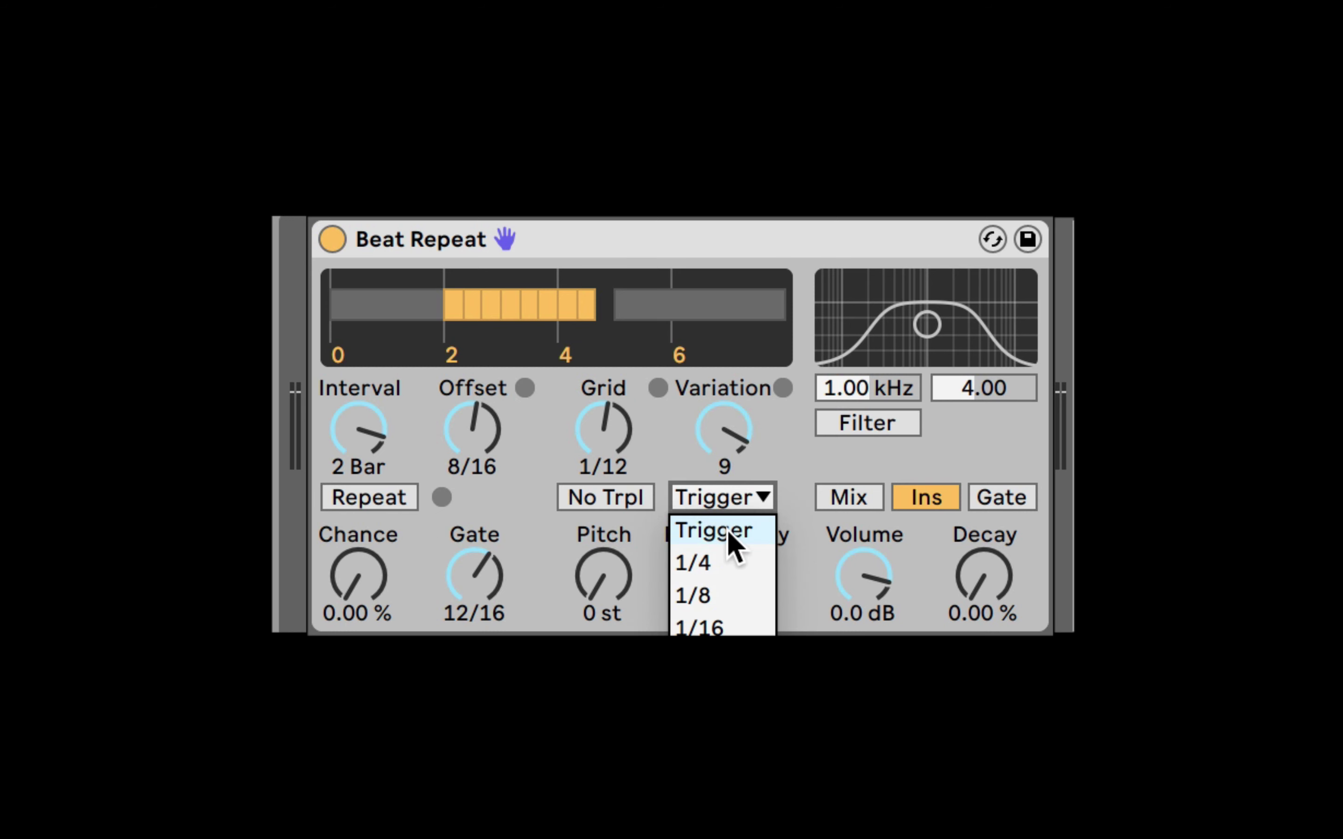
left_click(722, 595)
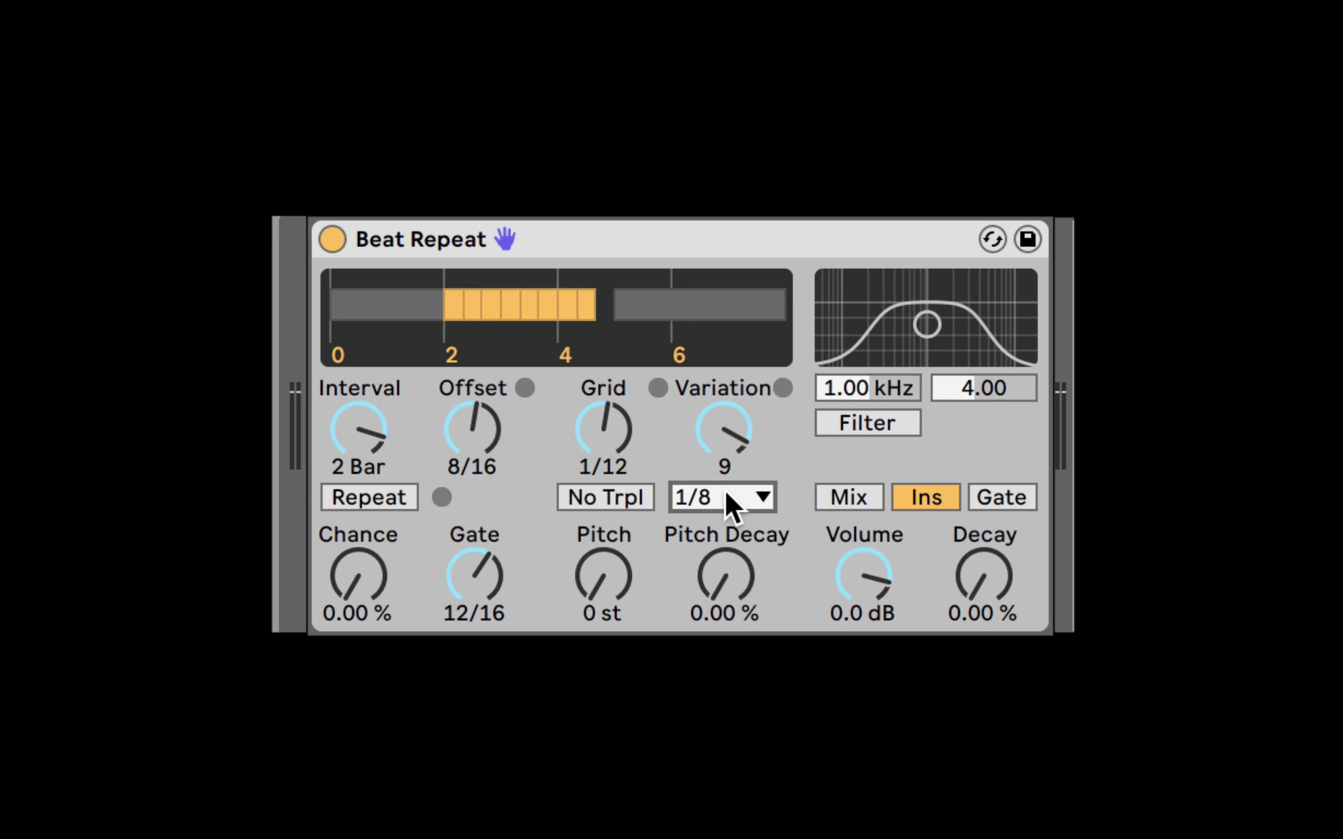
left_click(617, 434)
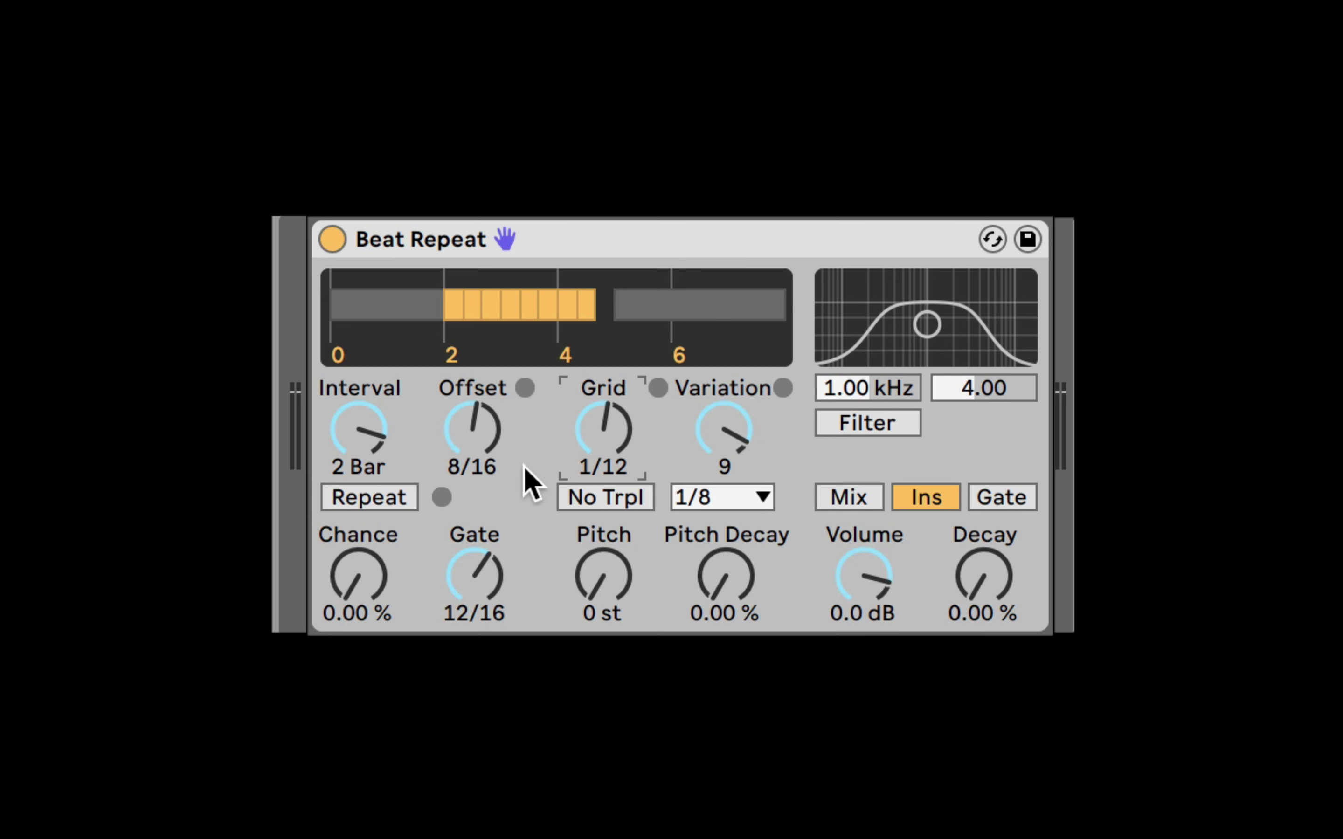
left_click(386, 499)
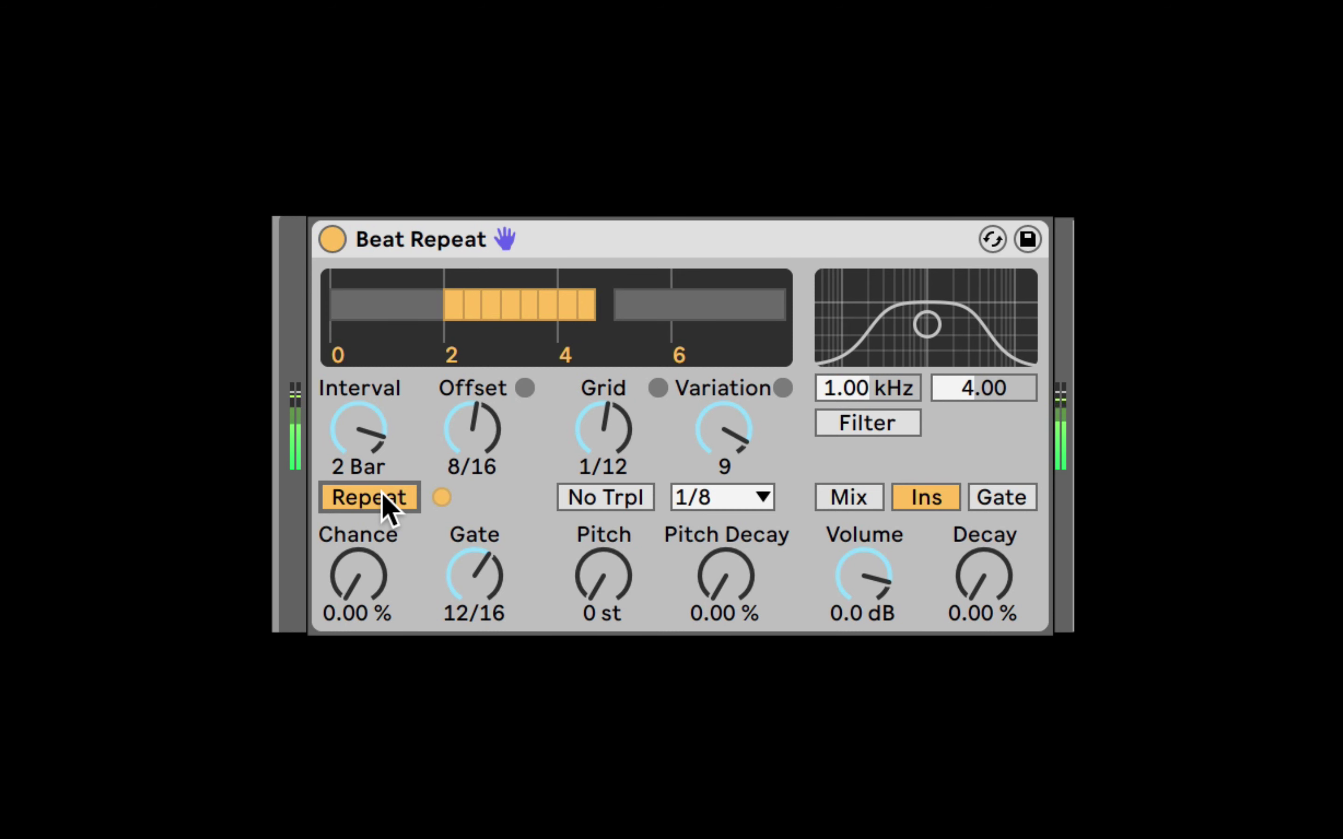
left_click(383, 496)
Step: Set the variation mode to Auto and audition it by switching Repeat on and off
left_click(735, 496)
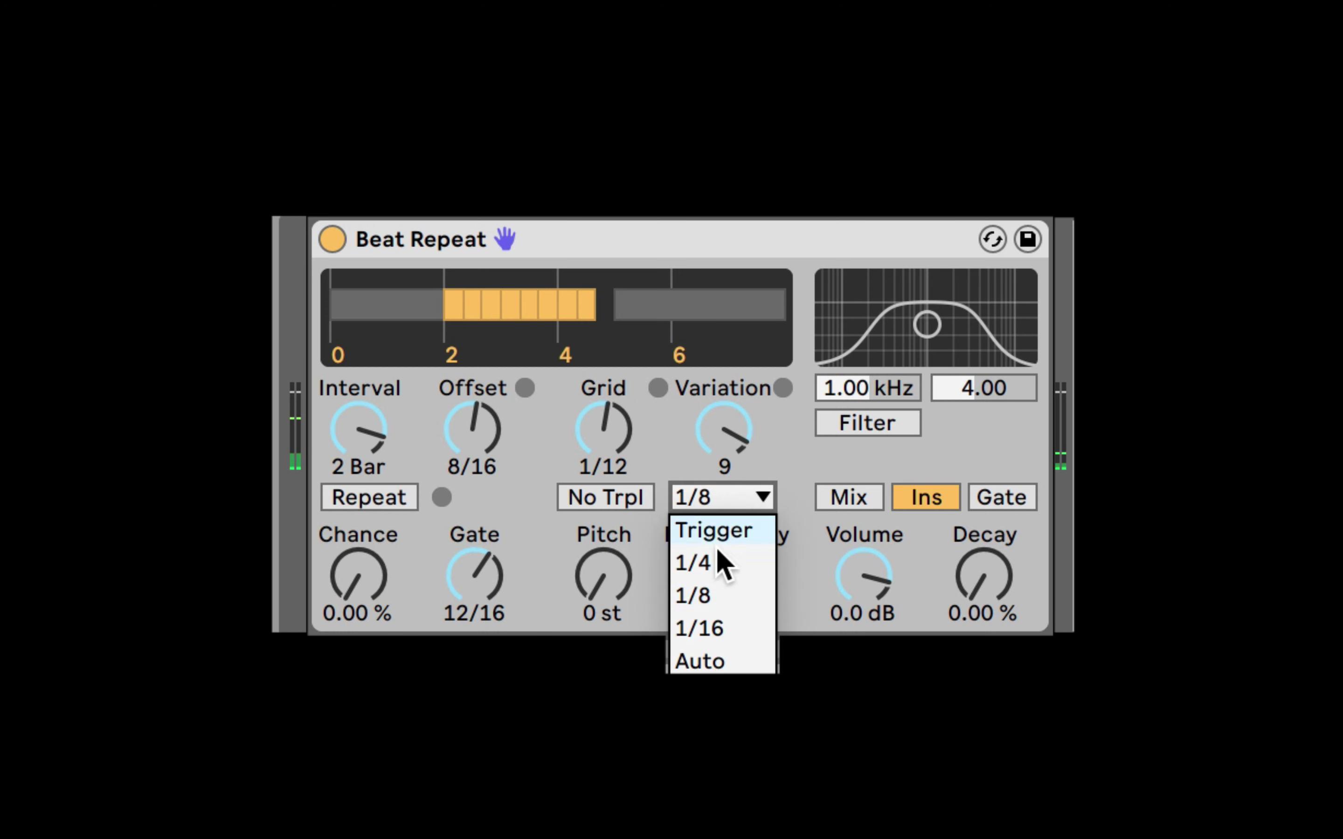
left_click(721, 664)
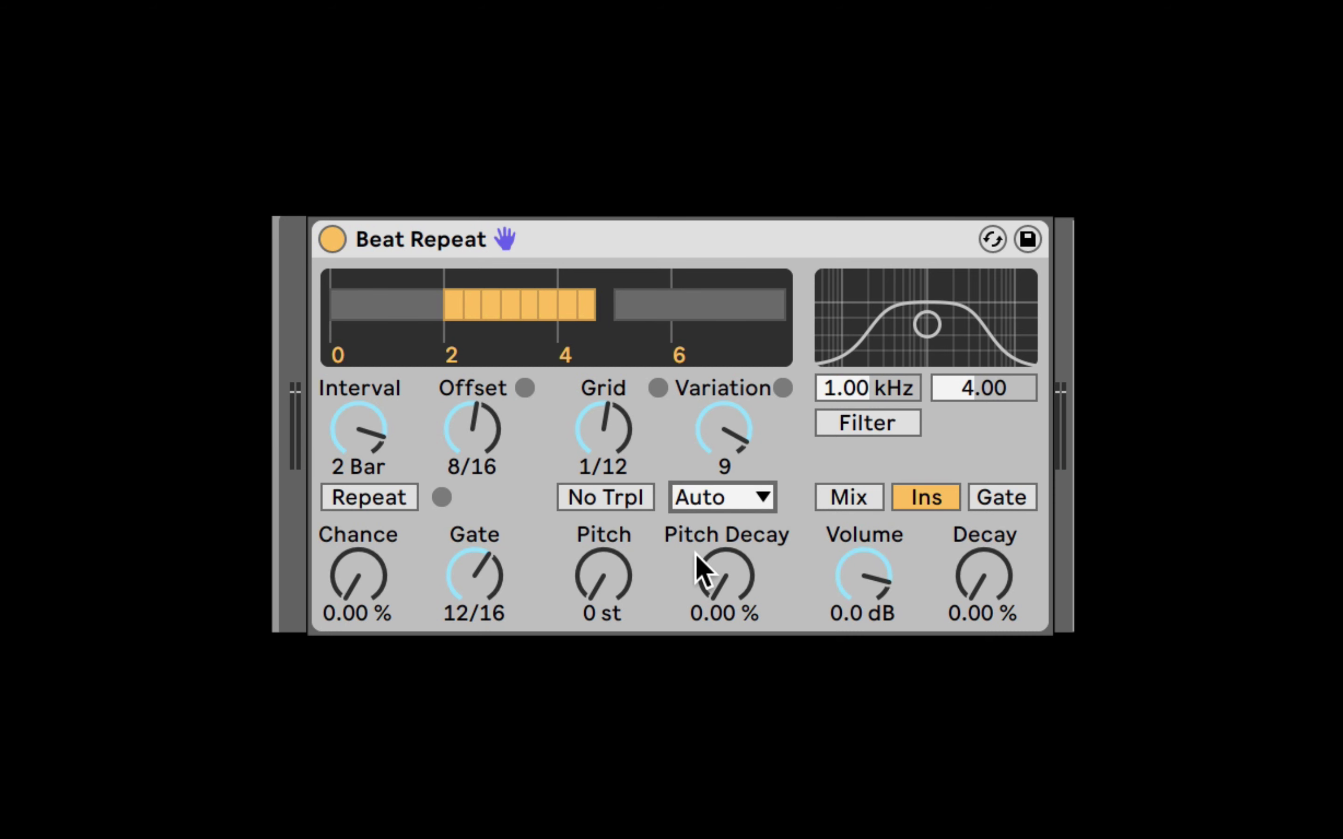
left_click(388, 495)
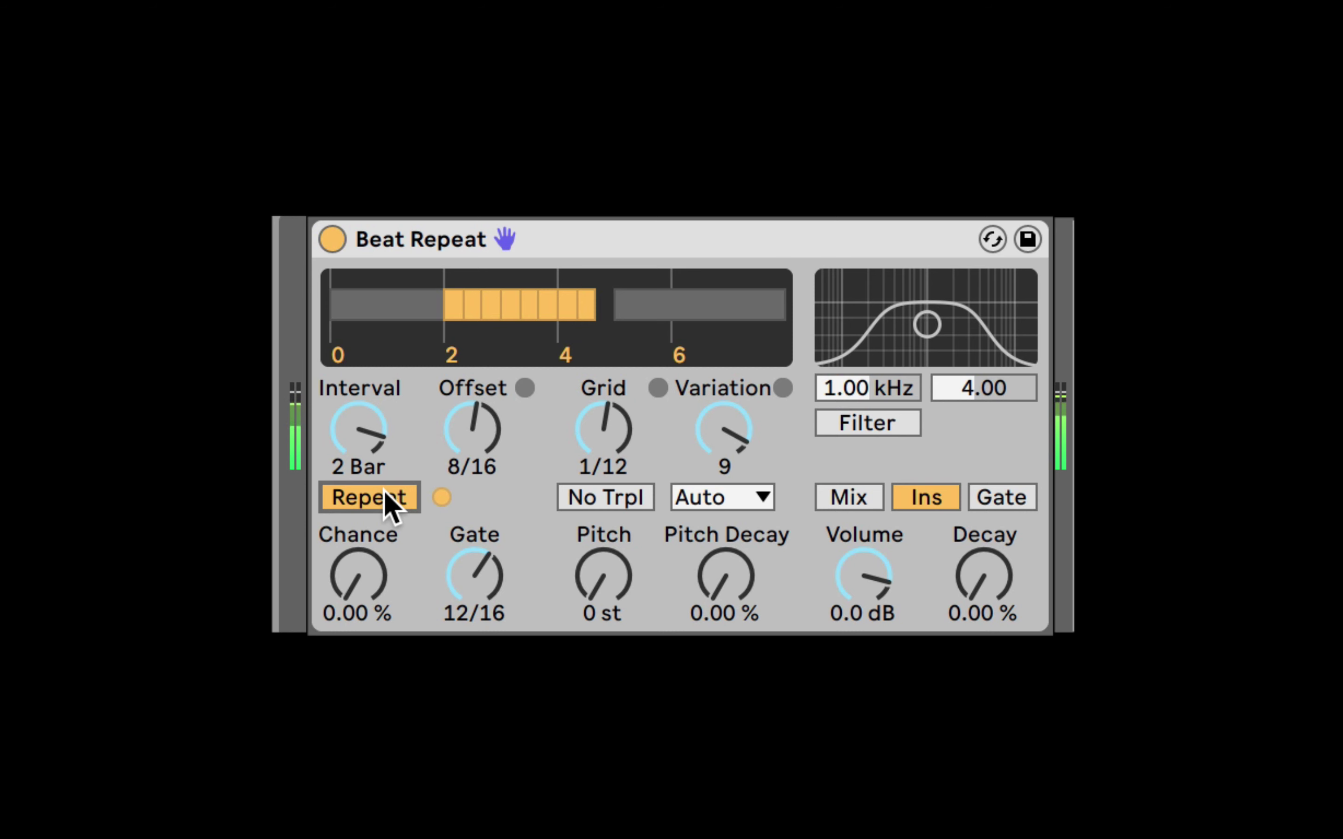
left_click(383, 499)
Step: Reset the grid Variation to 0
left_click(755, 432)
left_click_drag(724, 430, 724, 477)
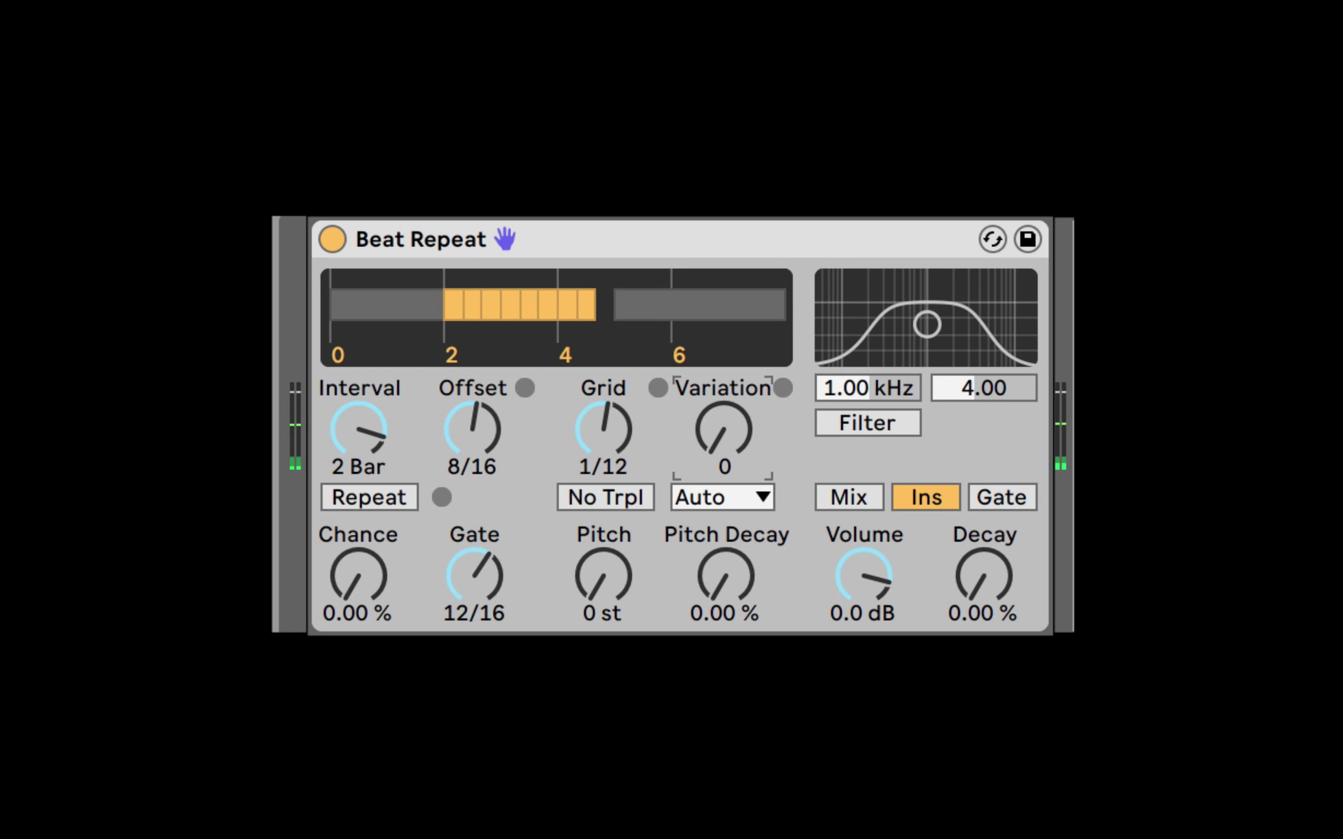
Step: Exclude triplet divisions from the grid and raise the Grid to 1 Bar
left_click(611, 500)
left_click(606, 428)
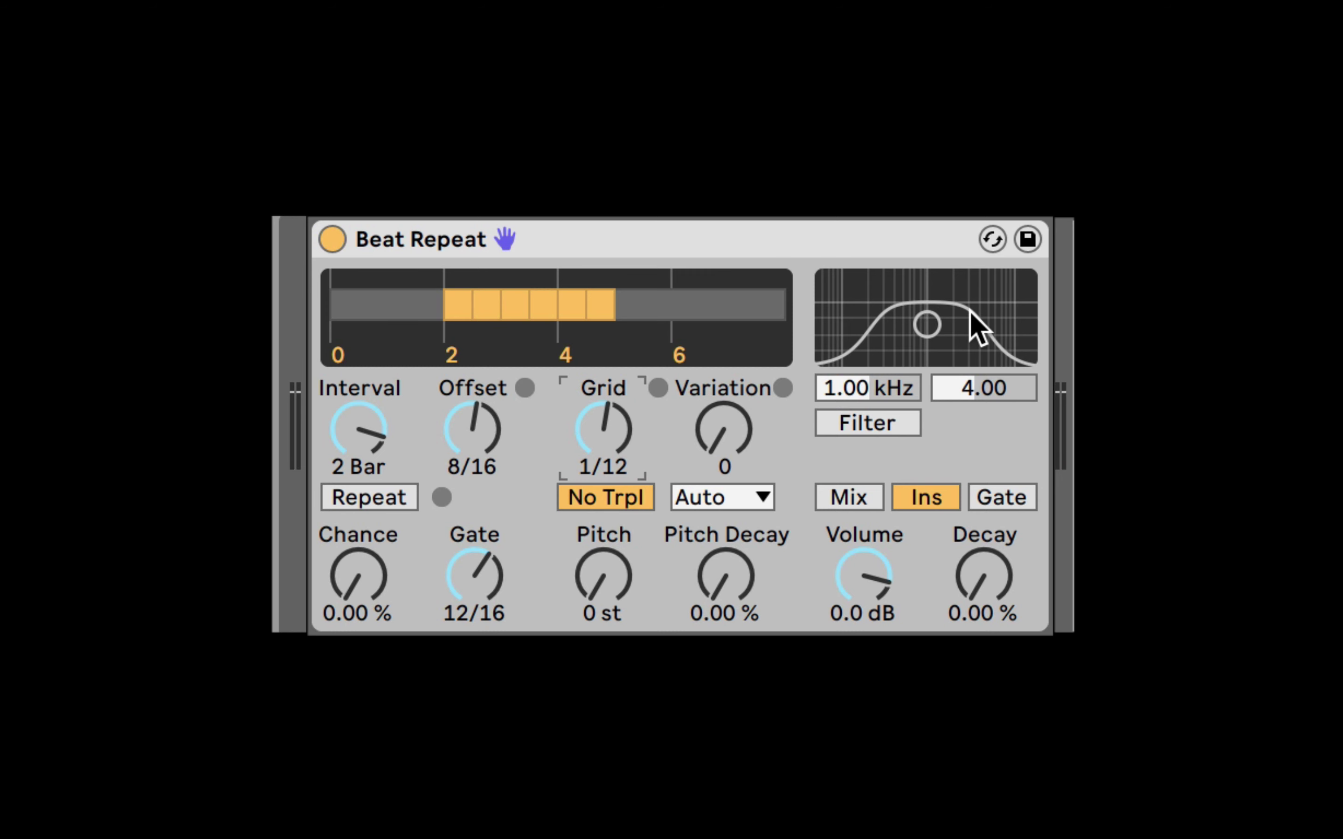
key("Up")
key("Up")
key("Down")
key("Down")
key("Up")
key("Up")
key("Up")
key("Up")
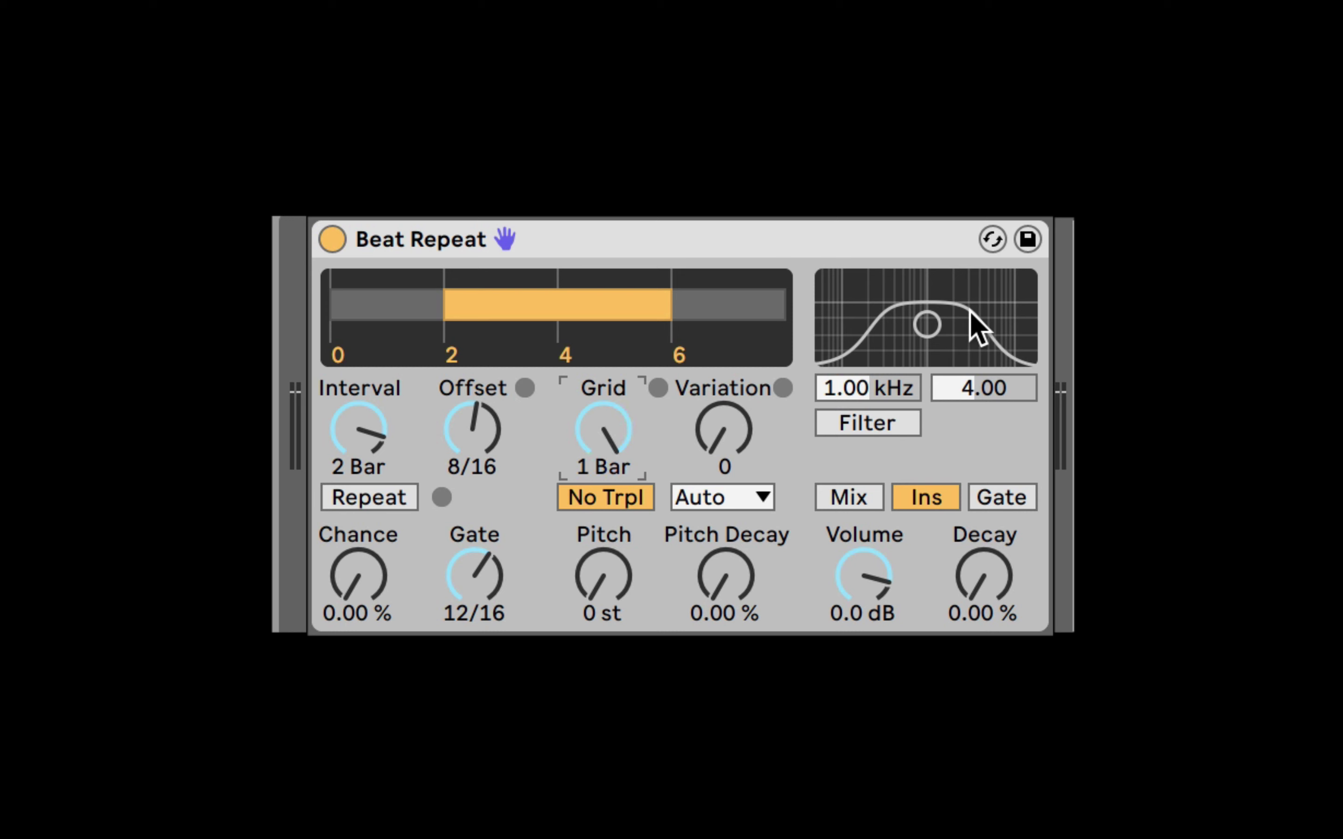
Step: Audition grid values including 1/64 with Repeat on, switch Repeat off at 1/32, and allow triplet divisions again
left_click(402, 497)
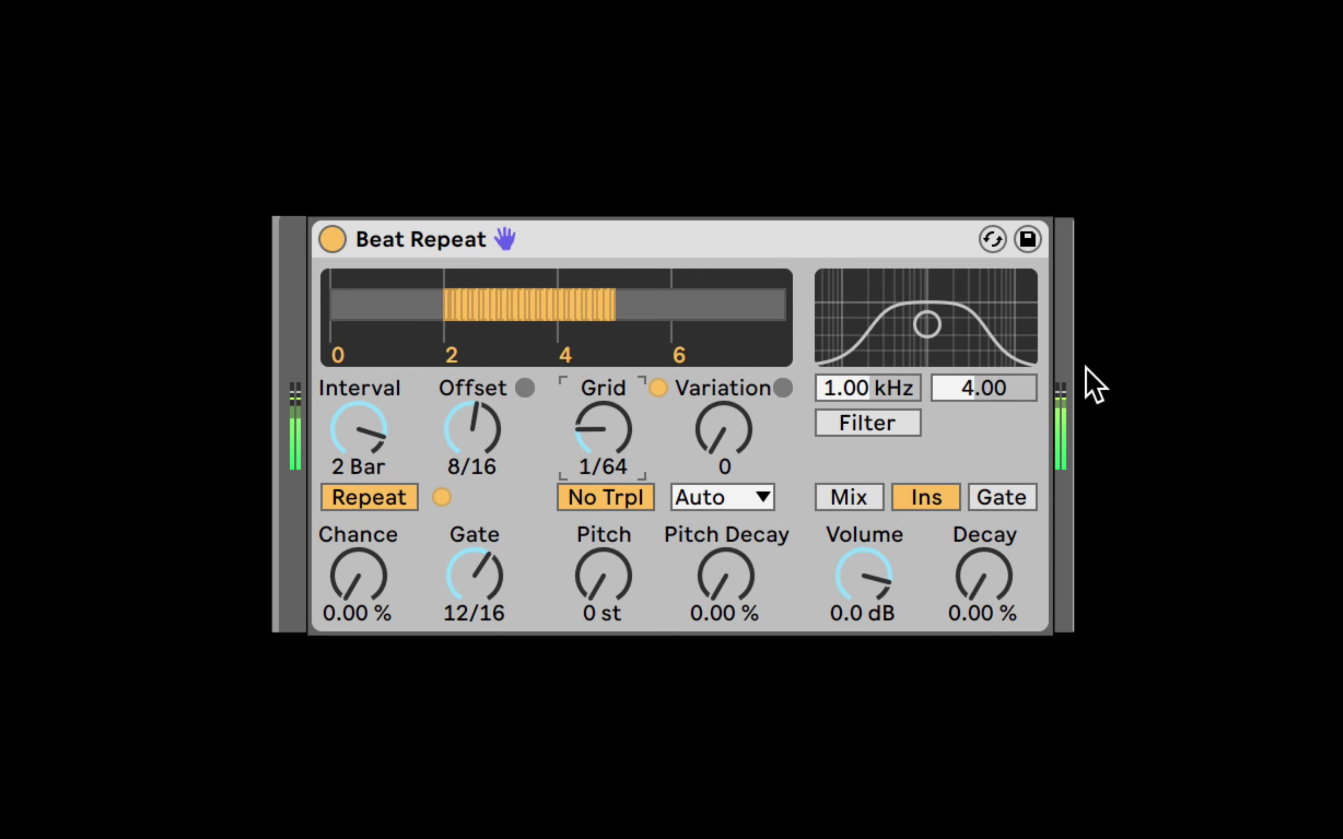
left_click(358, 498)
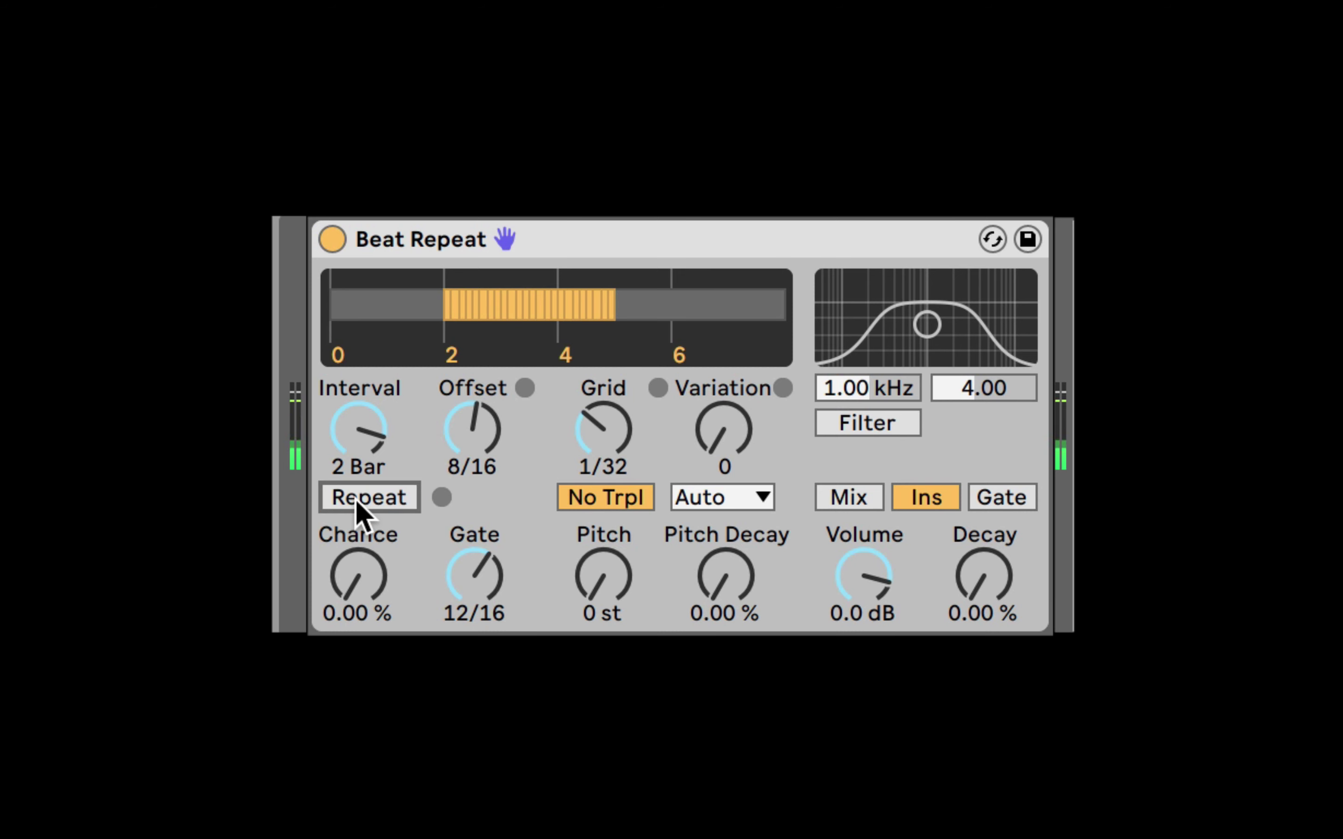
left_click(630, 507)
Step: Set the Pitch to -8 st and audition it during playback by switching Repeat on and off
left_click_drag(622, 570, 623, 600)
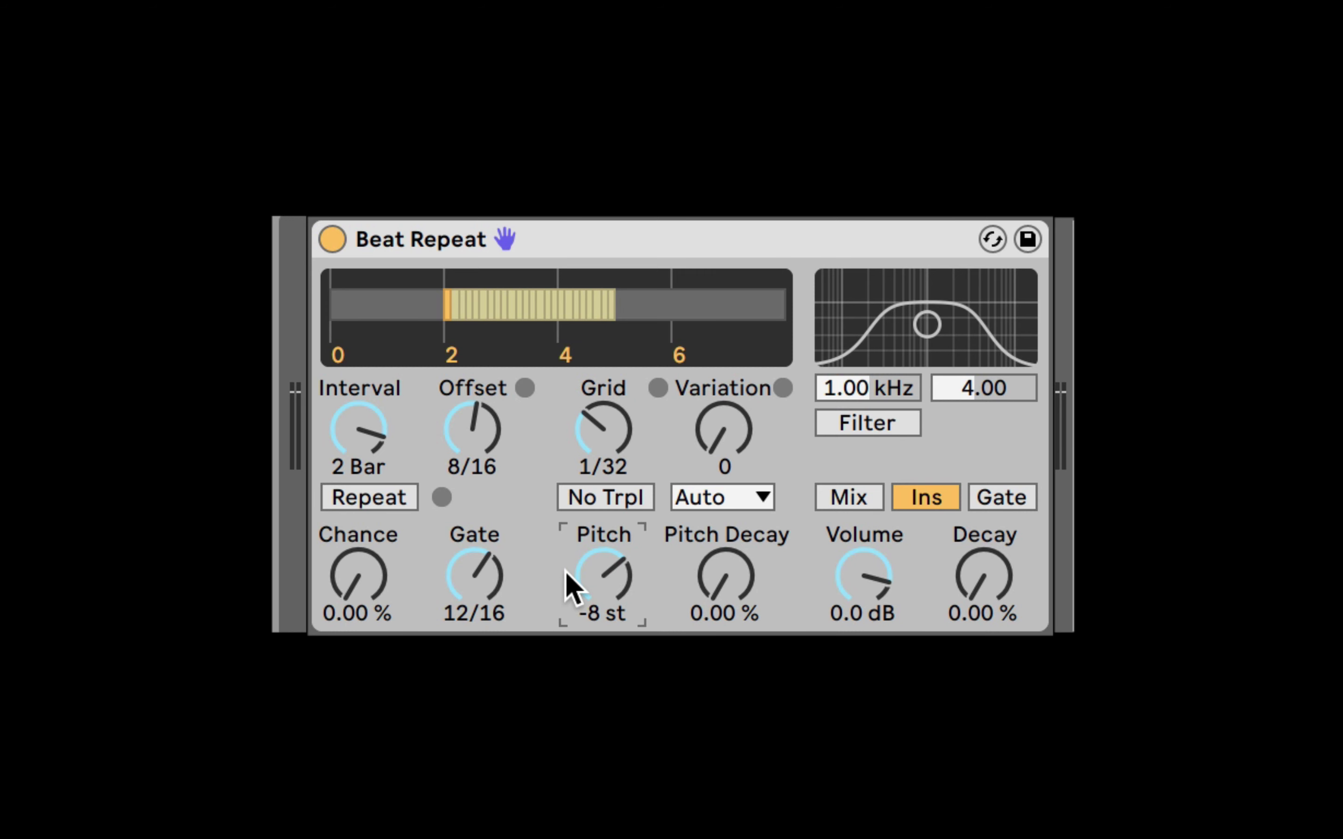
key("space")
left_click(398, 505)
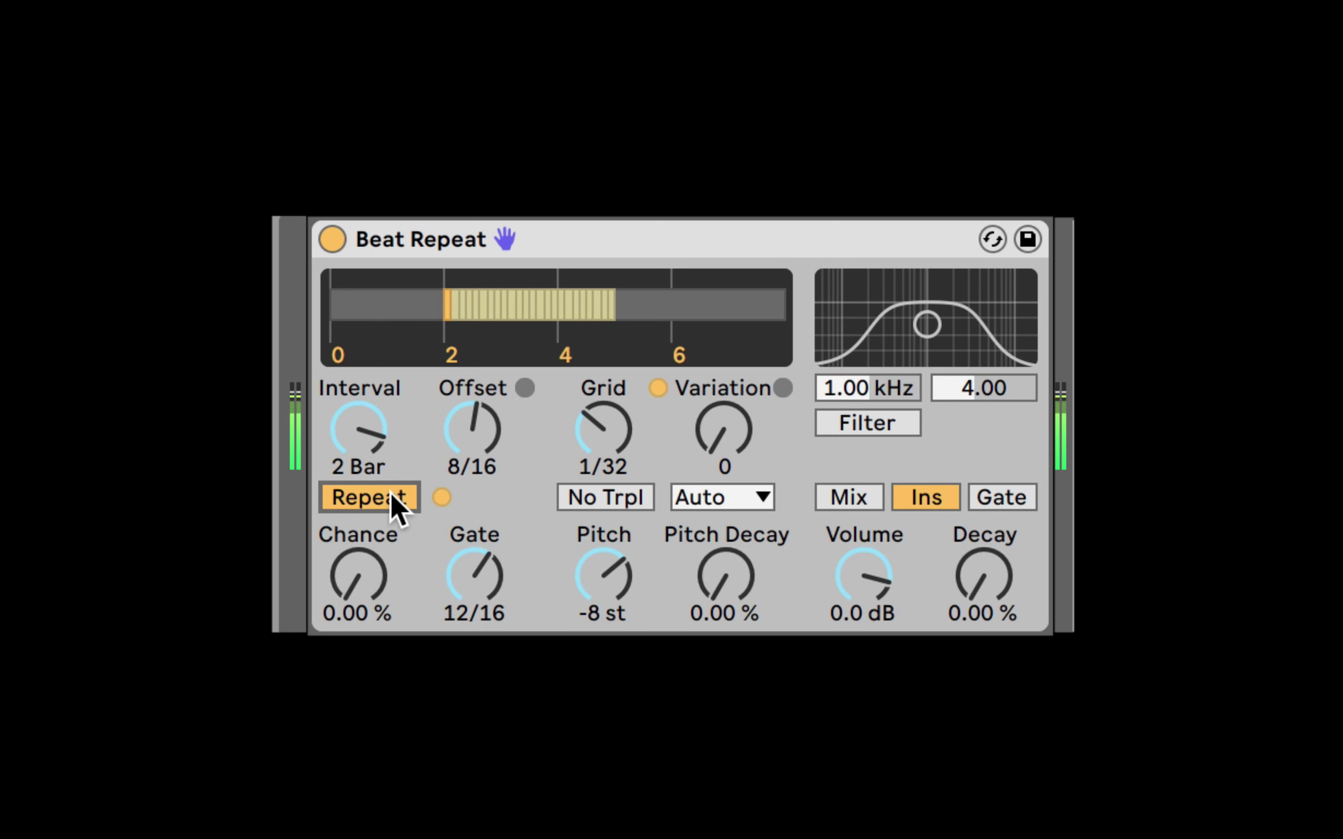
left_click(397, 504)
left_click(403, 509)
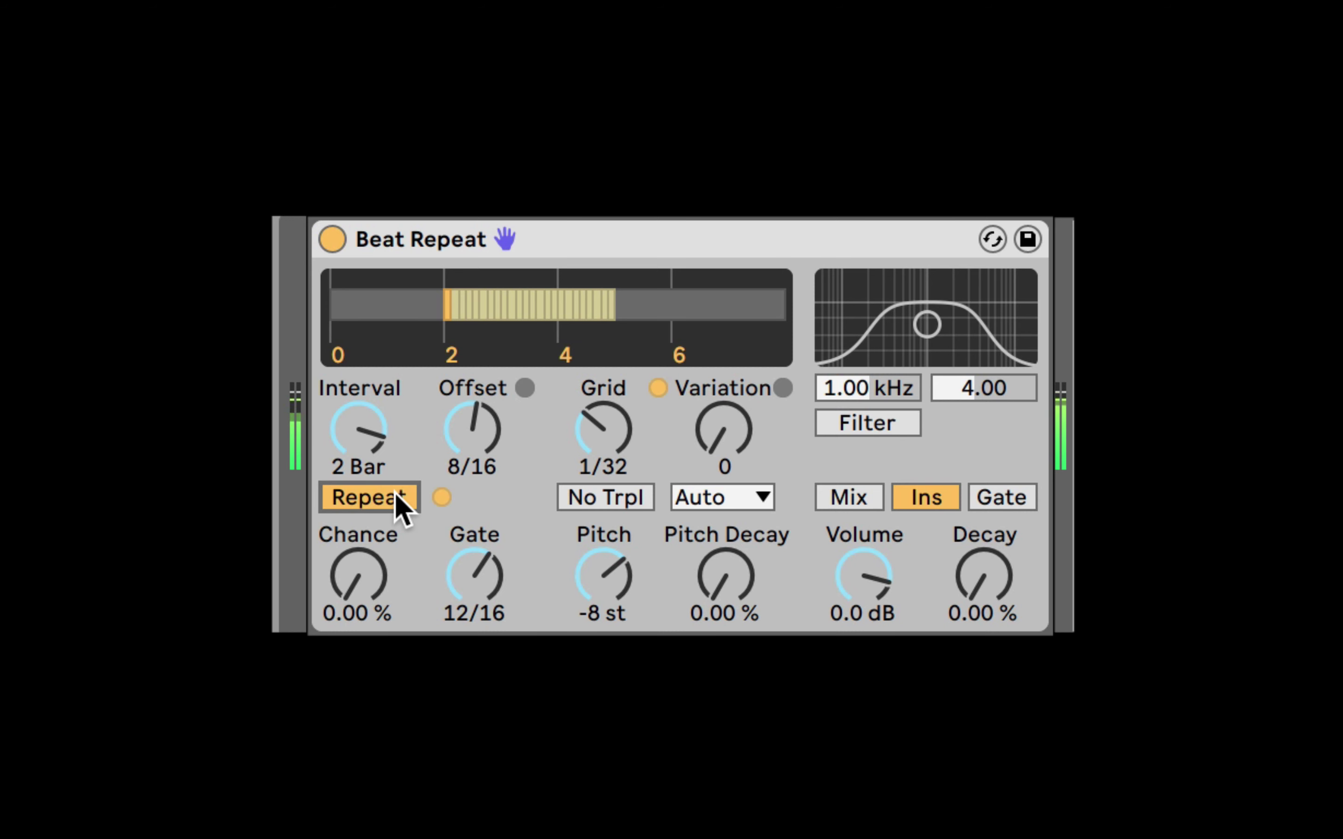
left_click(398, 505)
Step: Set the Grid to 1/16 and audition the lowered pitch by switching Repeat on and off
left_click_drag(621, 405, 584, 444)
left_click(386, 506)
left_click(411, 507)
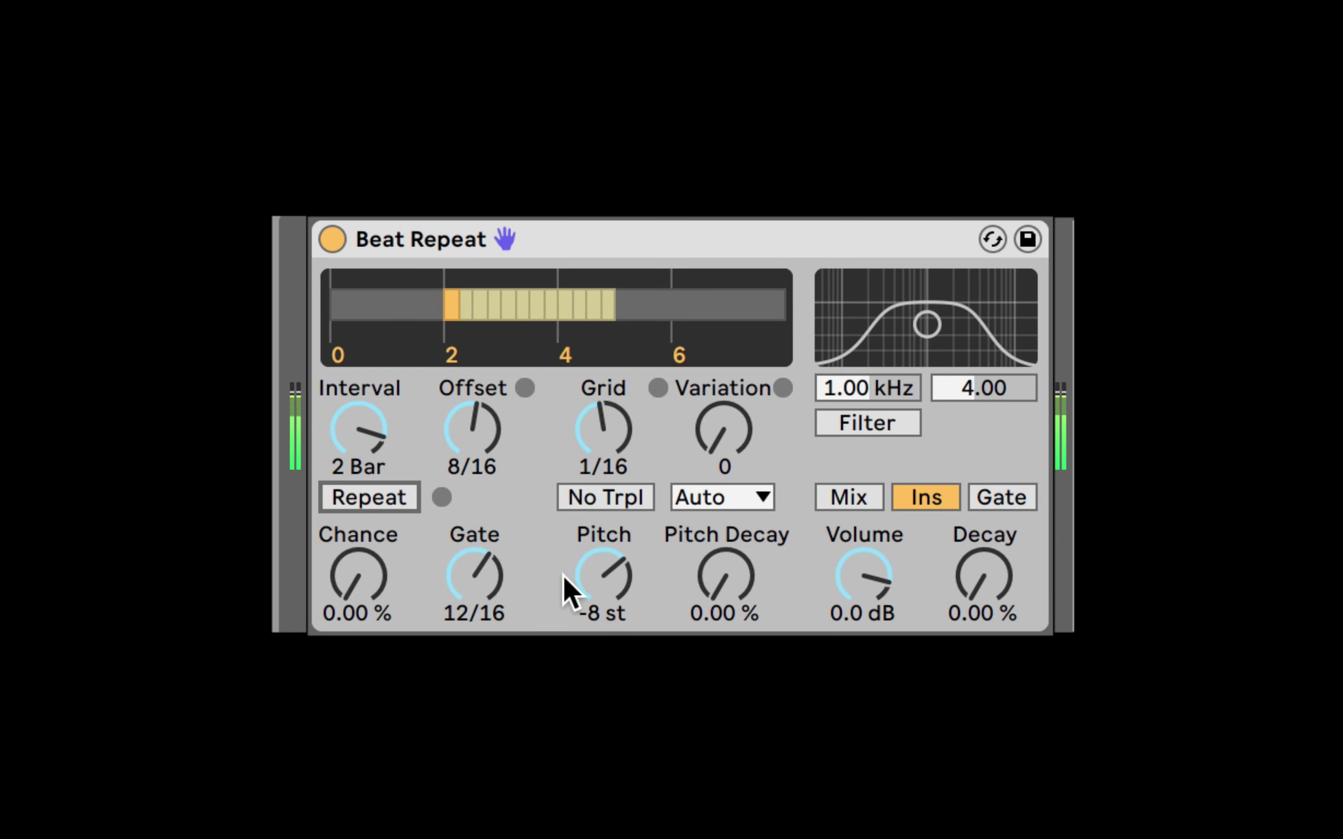
Step: Reset the Pitch to 0 st and raise the Pitch Decay to 50.8 %
left_click(570, 588)
key("Delete")
left_click_drag(719, 570, 719, 524)
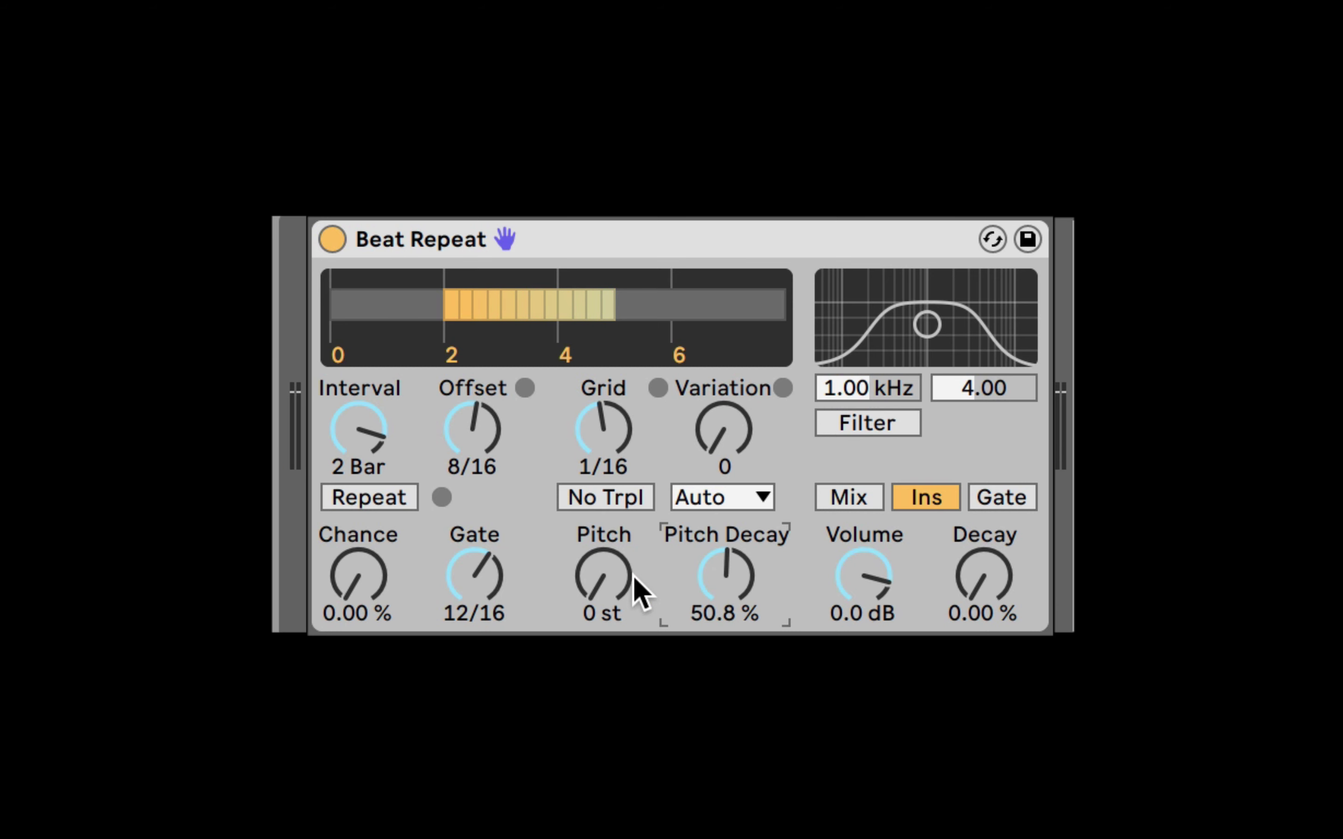
left_click(625, 589)
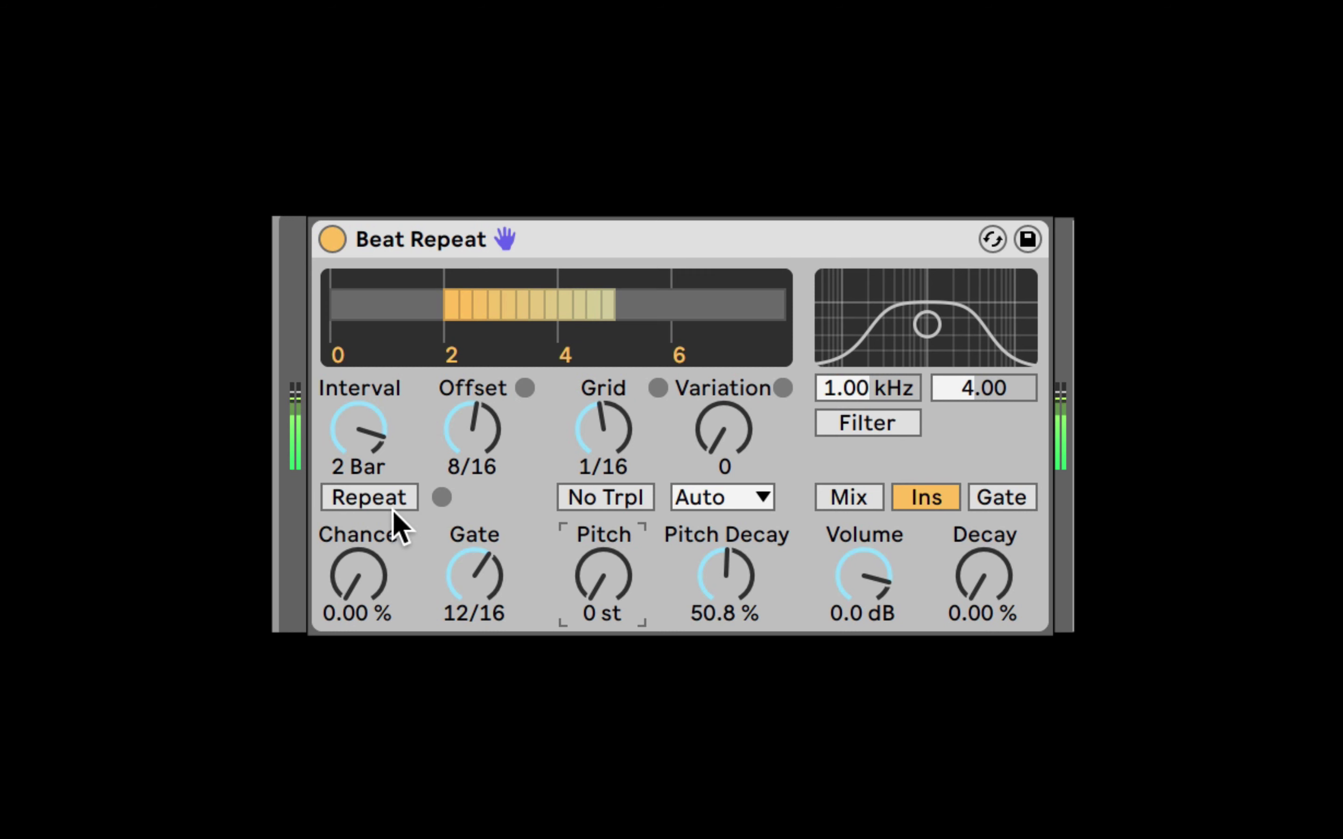
Step: Audition the 50.8 % Pitch Decay by toggling Repeat on and off twice, leaving it off
left_click(371, 498)
left_click(371, 499)
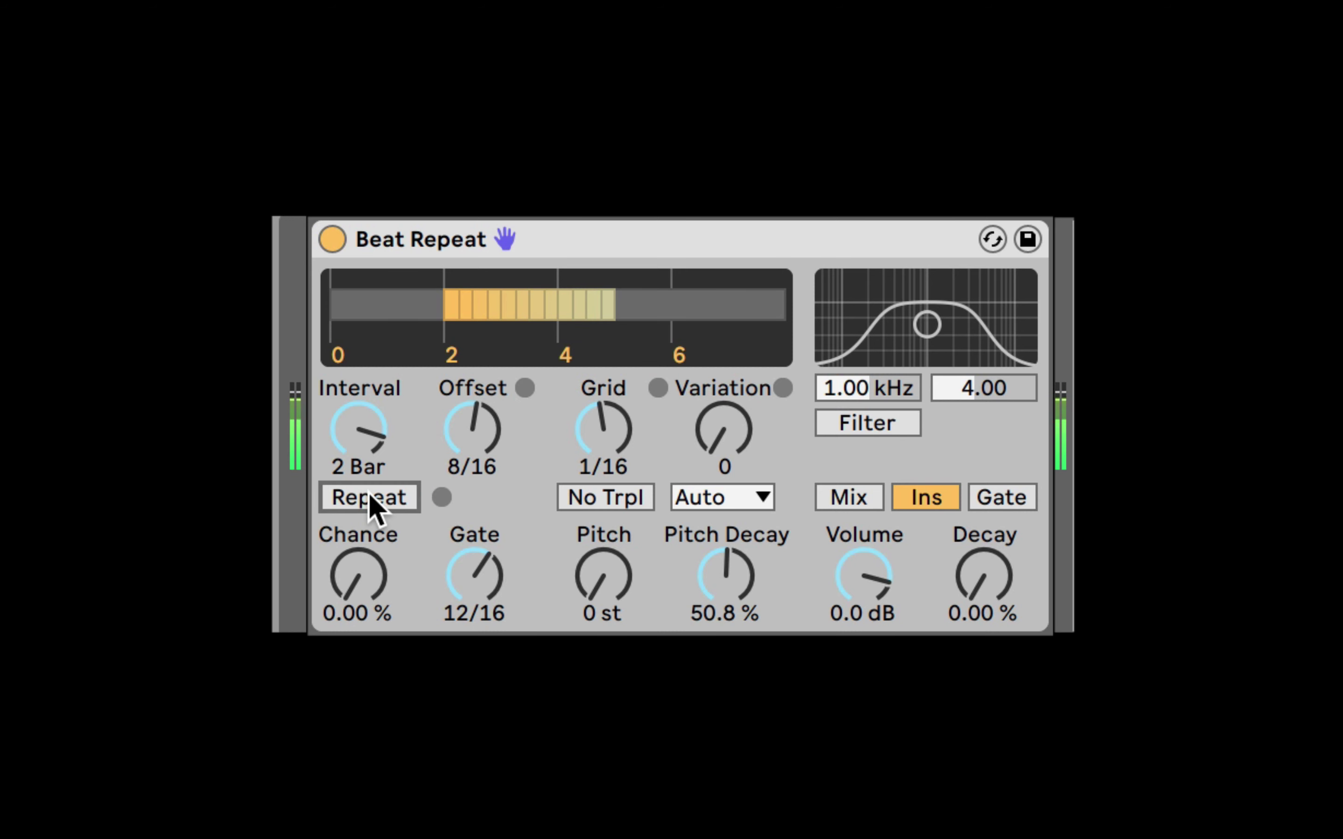
left_click(371, 498)
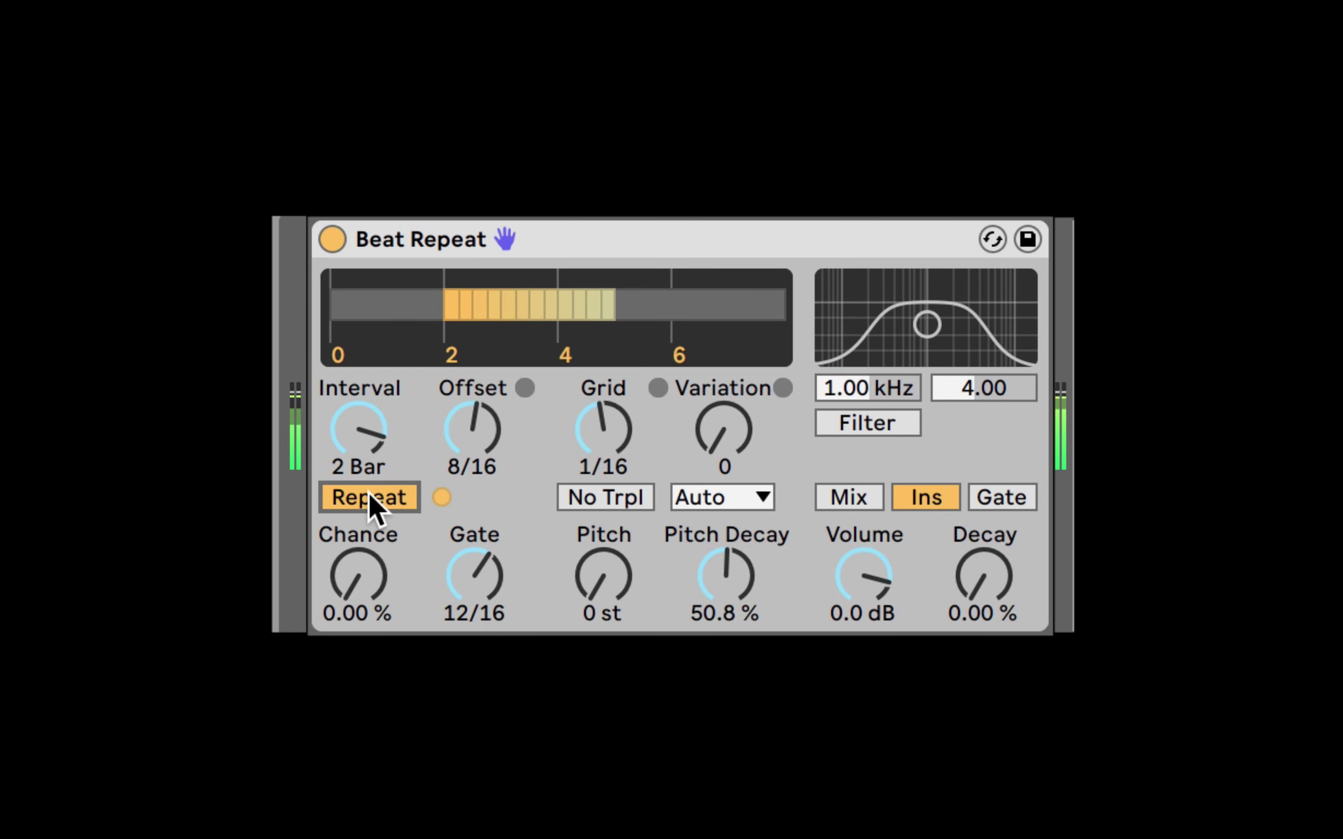
left_click(371, 499)
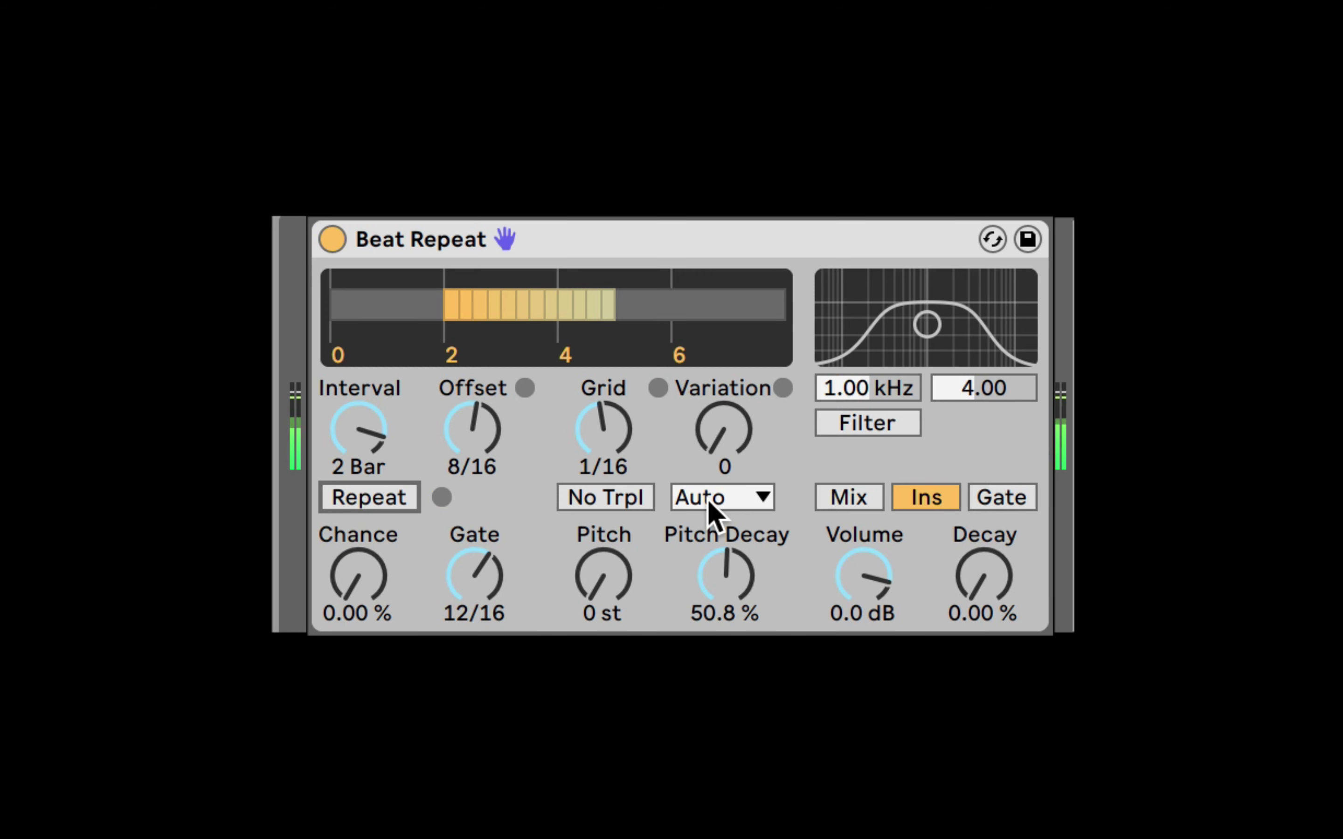
Step: Lower the Pitch Decay to 12.7 % and audition it by switching Repeat on and off
left_click_drag(695, 536, 695, 581)
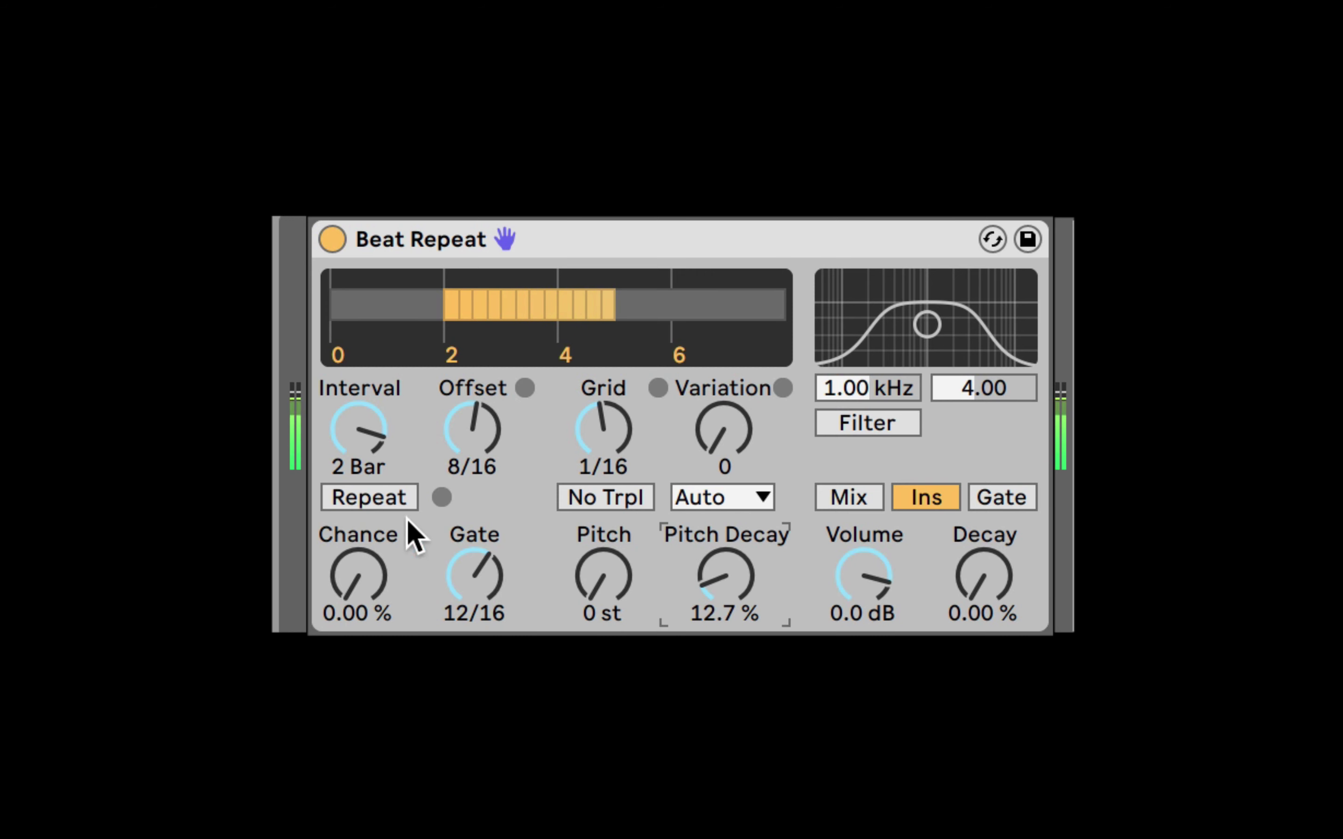
left_click(367, 498)
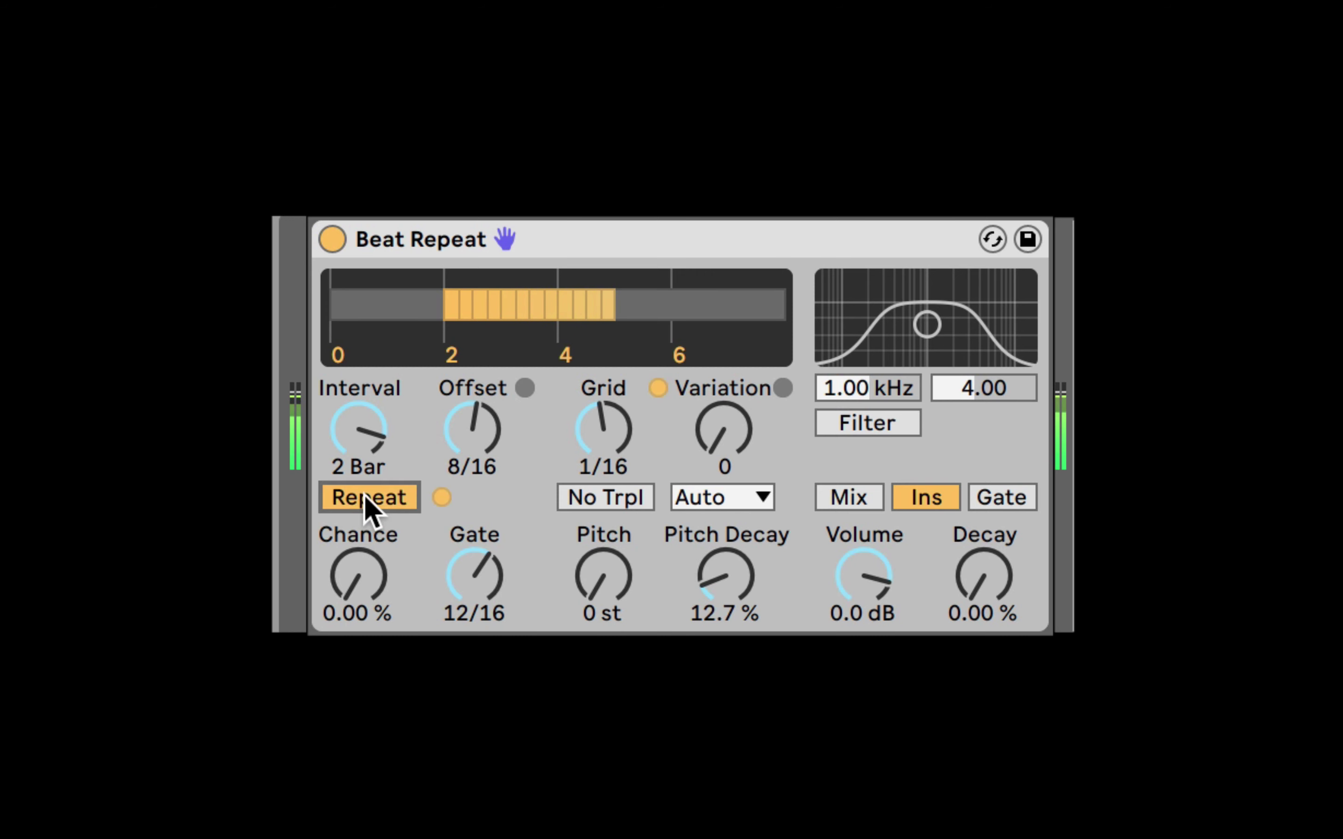
left_click(389, 499)
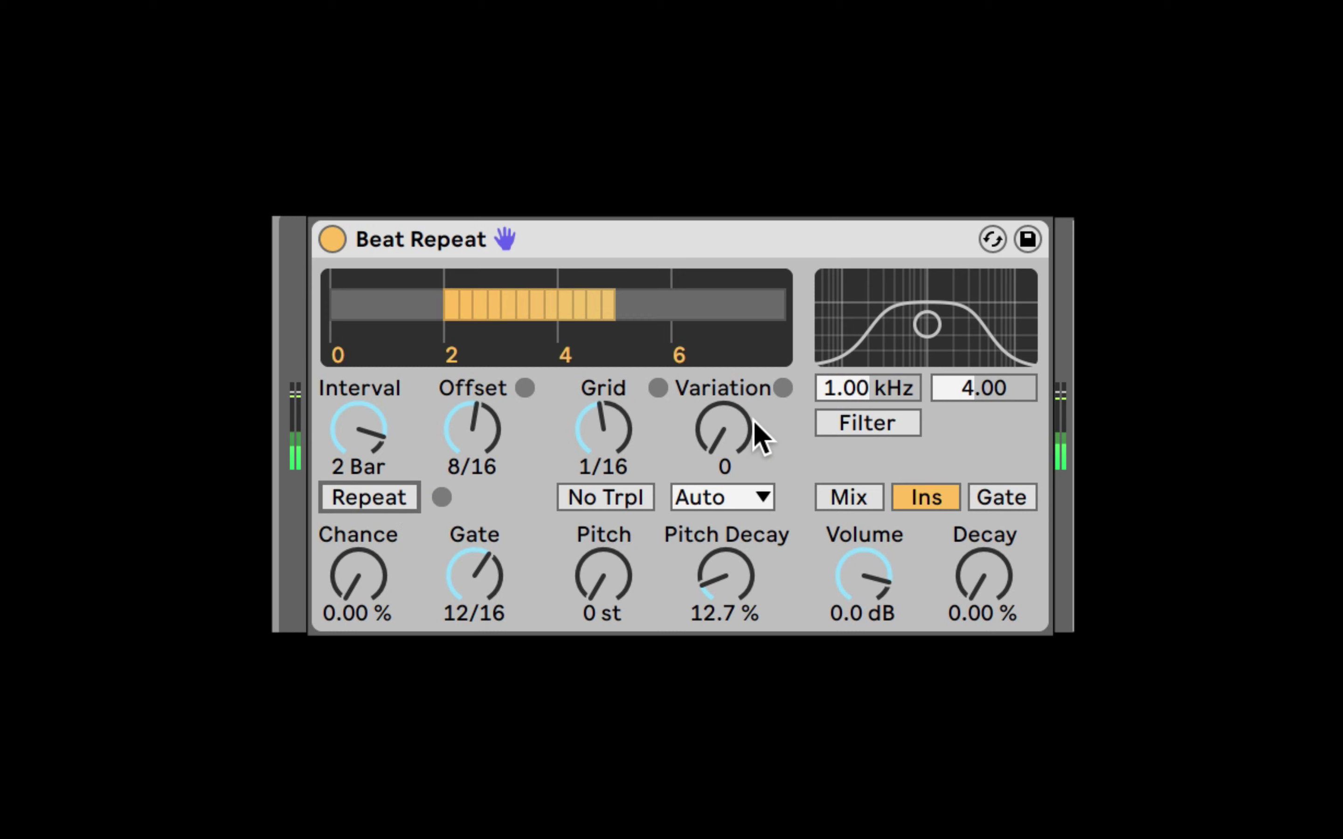
Step: Enable the filter at 541 Hz with a width of 6.34, and audition it by toggling Repeat, leaving it off
left_click(863, 423)
mouse_move(927, 324)
left_mouse_down()
mouse_move(923, 345)
mouse_move(951, 337)
mouse_move(878, 312)
mouse_move(962, 321)
mouse_move(925, 328)
mouse_move(934, 347)
mouse_move(998, 315)
mouse_move(973, 287)
mouse_move(930, 285)
mouse_move(888, 288)
mouse_move(867, 321)
mouse_move(978, 309)
mouse_move(879, 287)
mouse_move(909, 303)
left_mouse_up()
left_click(410, 502)
left_click(338, 498)
left_click(395, 496)
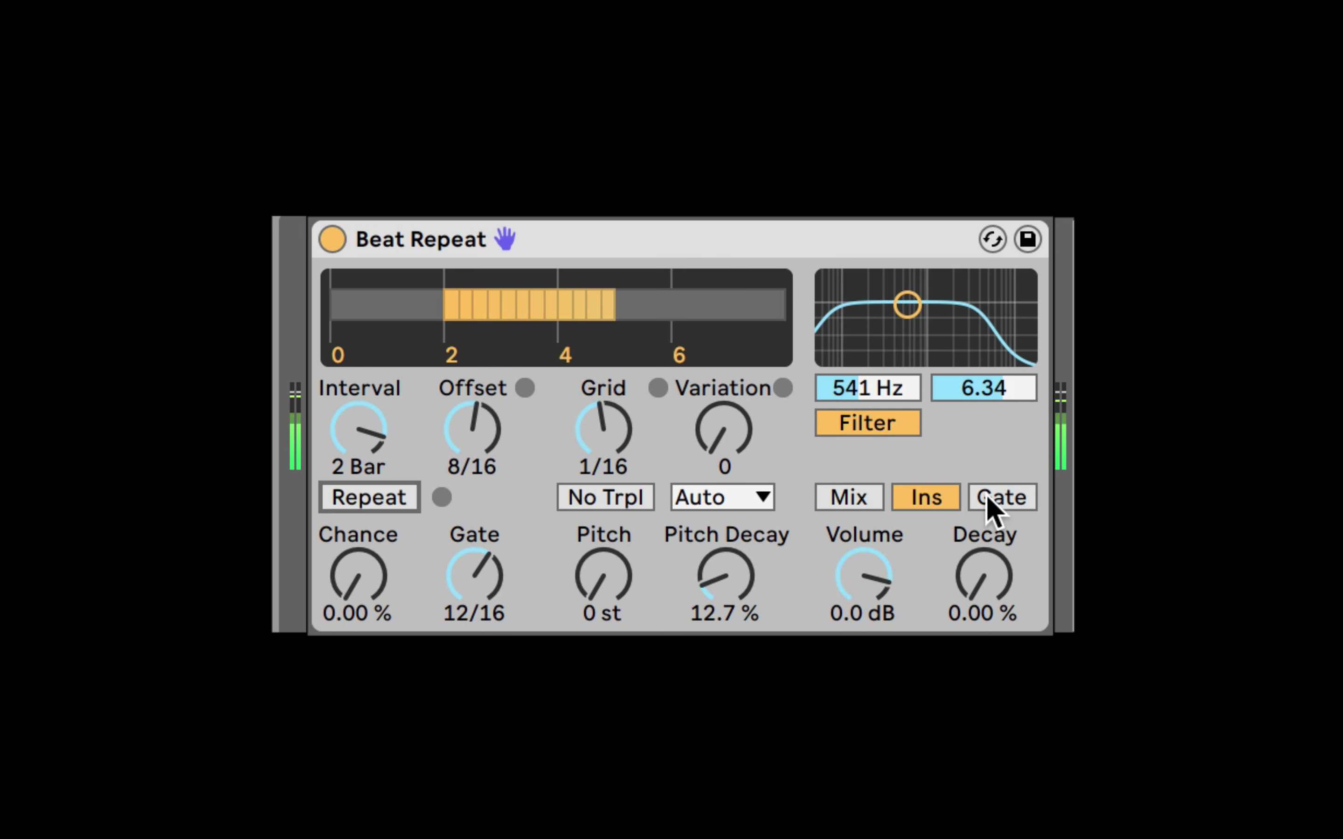
Step: Set the volume Decay to 28.6 % and audition the fading repeats by switching Repeat on and off
left_click_drag(980, 583, 981, 548)
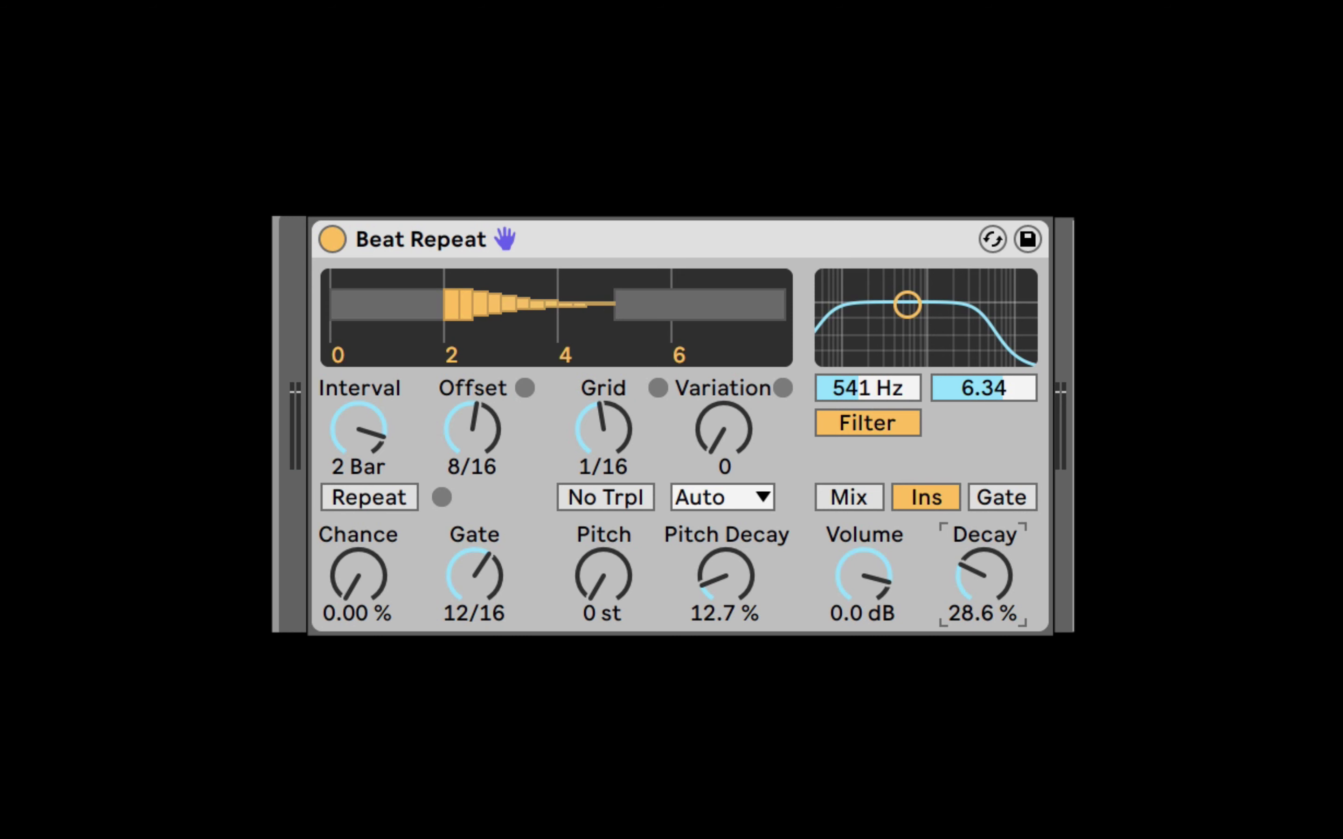
left_click(391, 496)
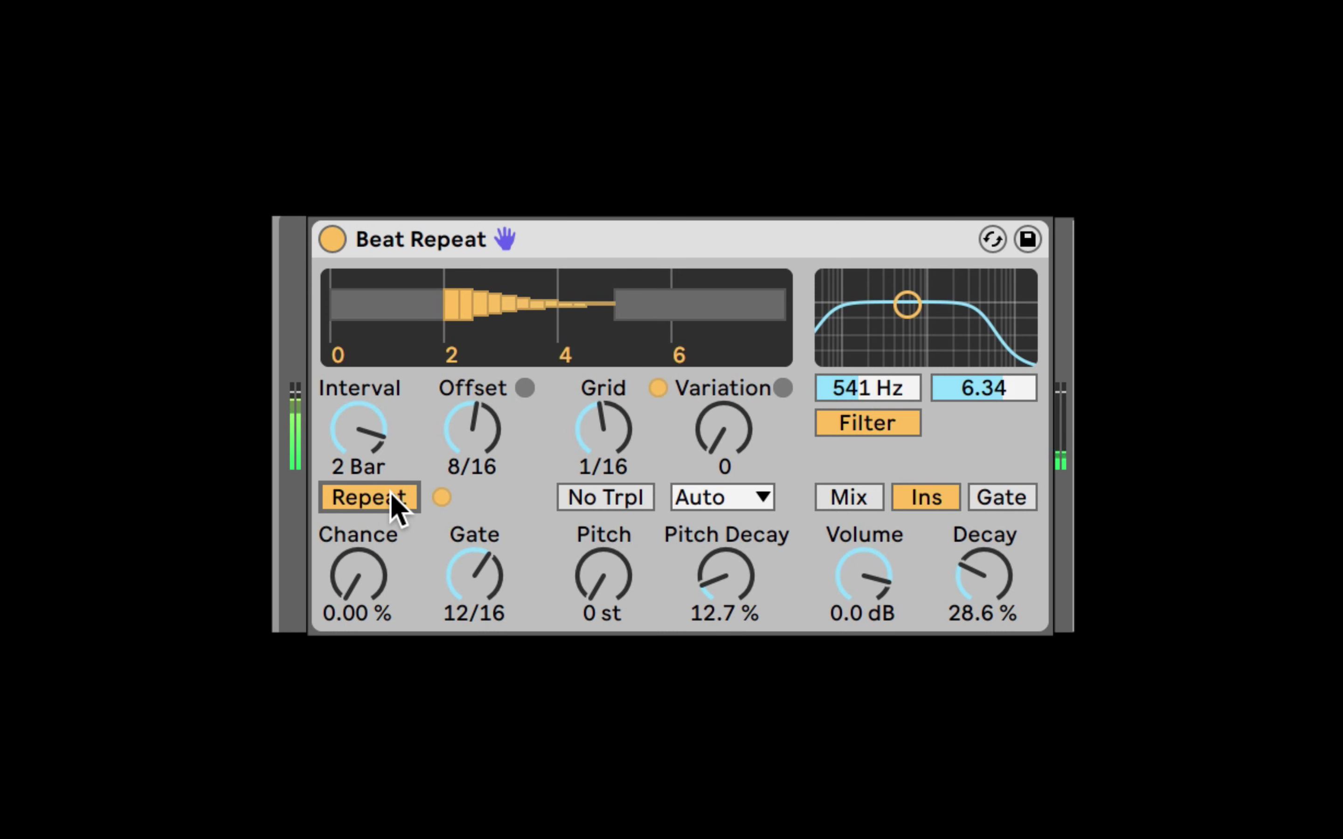
left_click(390, 495)
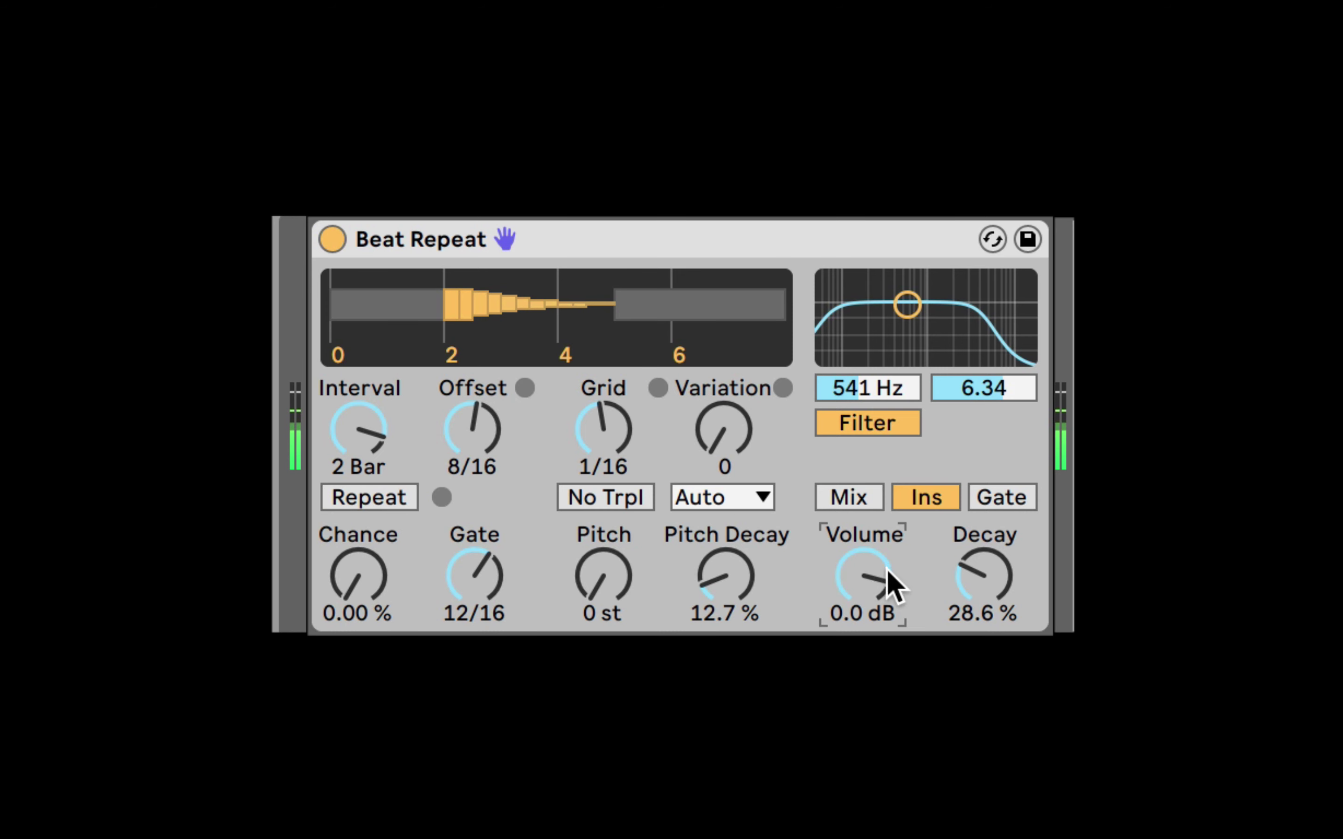
Step: Try the repeat Volume at -40 dB with Repeat on, restore it to 0.0 dB and switch Repeat off
left_click_drag(888, 579, 888, 632)
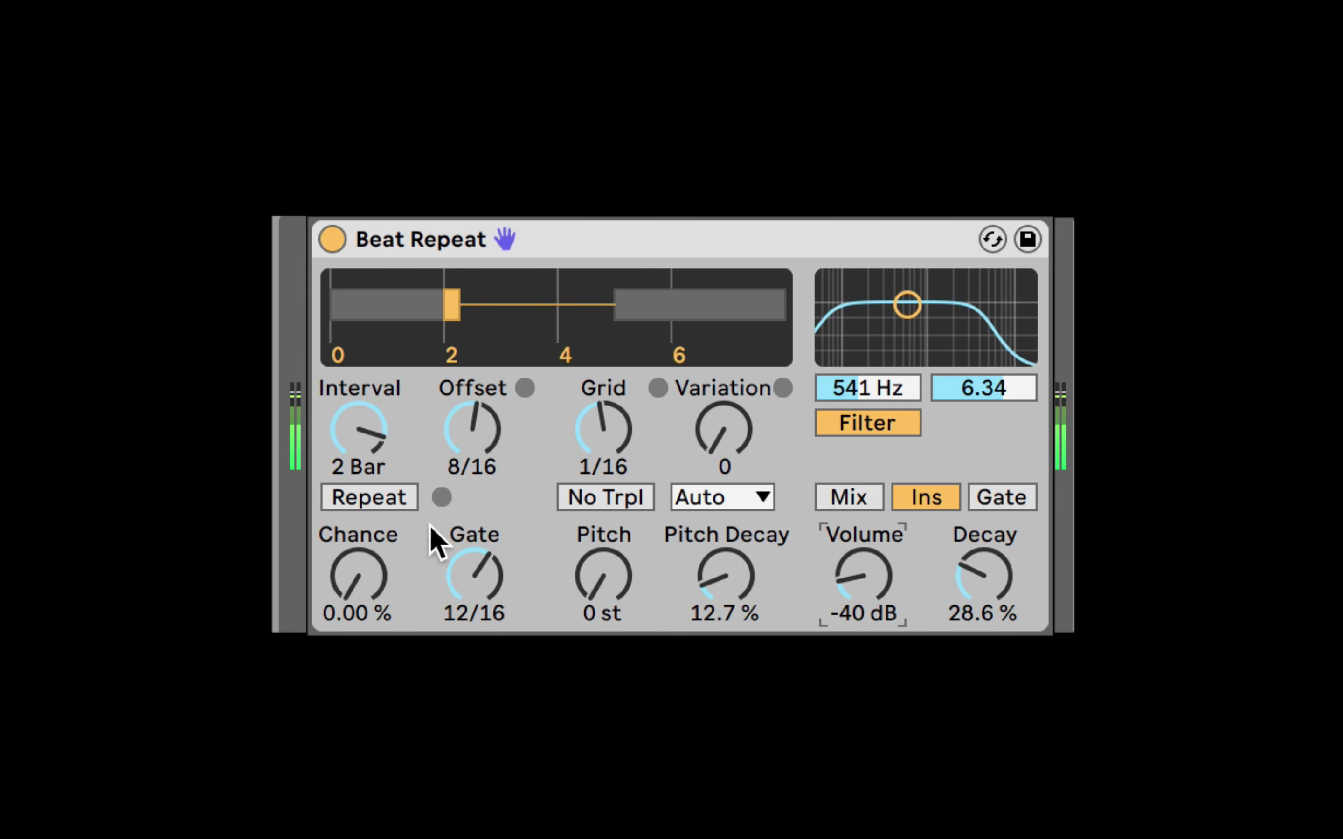
left_click(379, 498)
left_click_drag(875, 580, 875, 530)
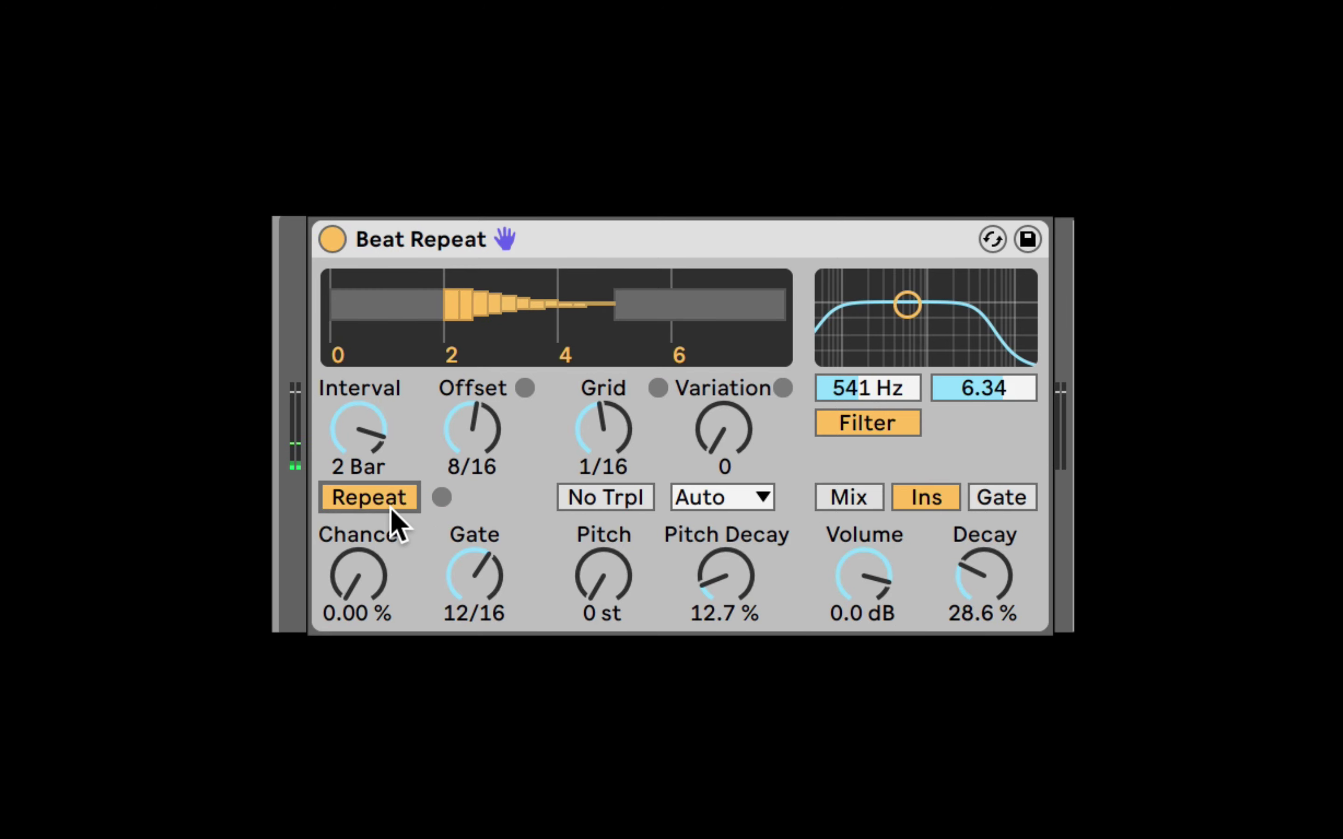
left_click(387, 502)
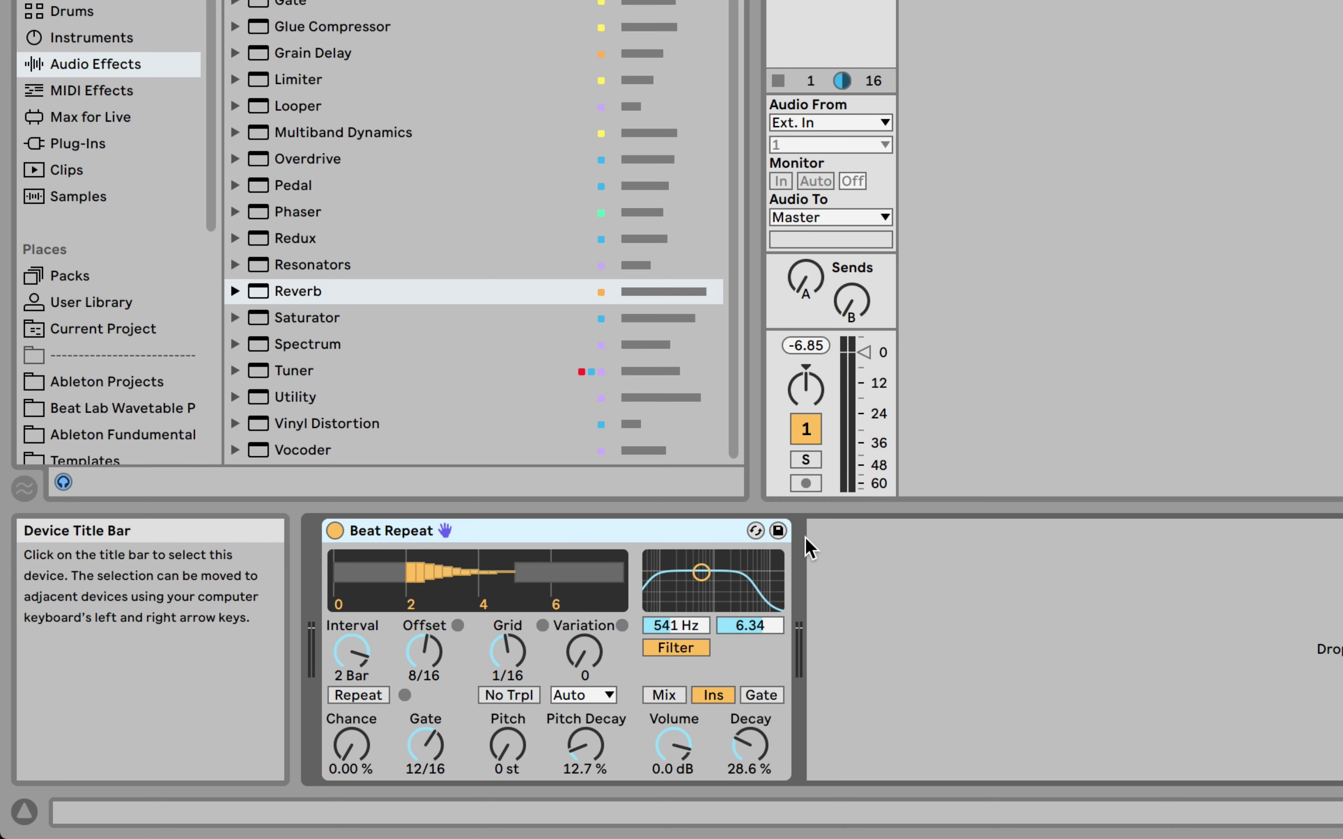
Step: Try a Reverb after Beat Repeat in the device chain and remove it again
left_click_drag(298, 299, 877, 544)
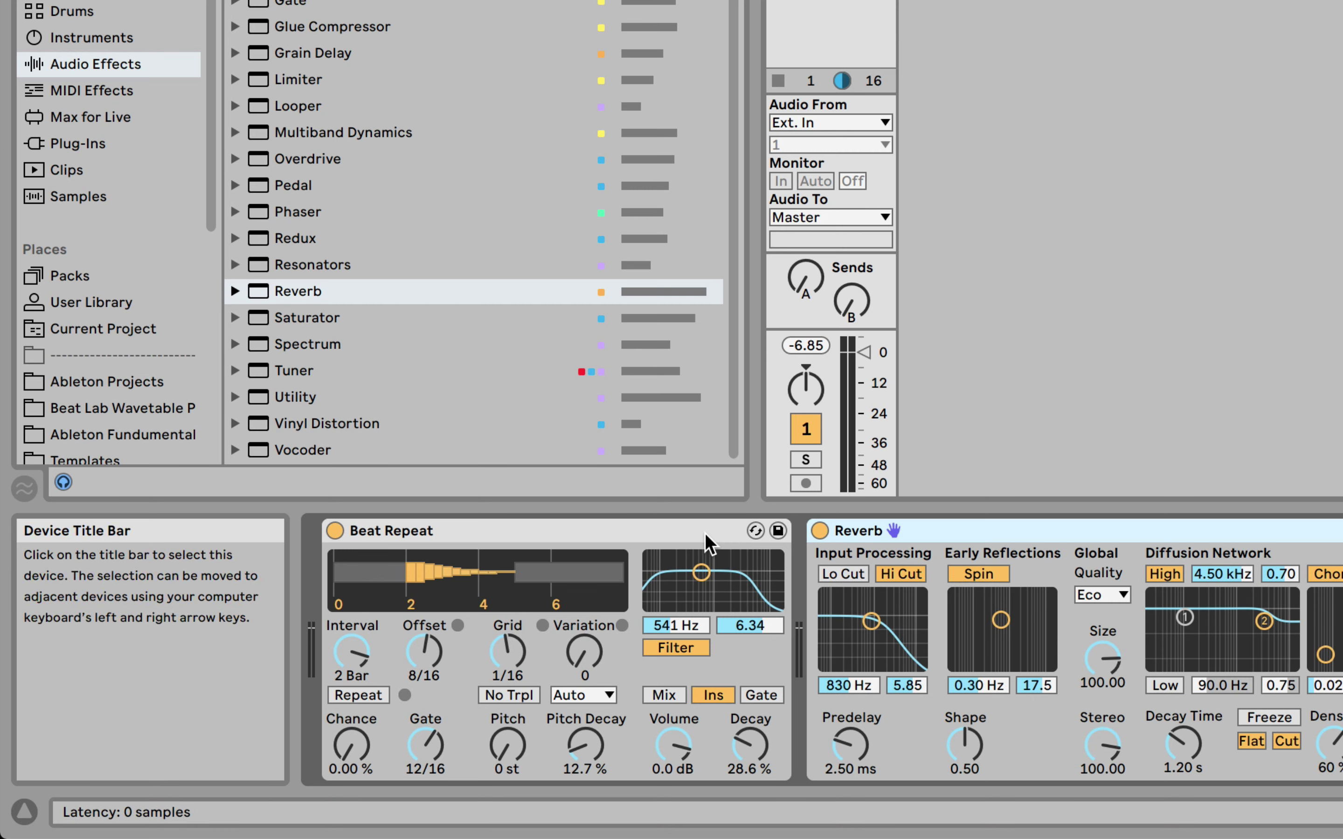
left_click(674, 534)
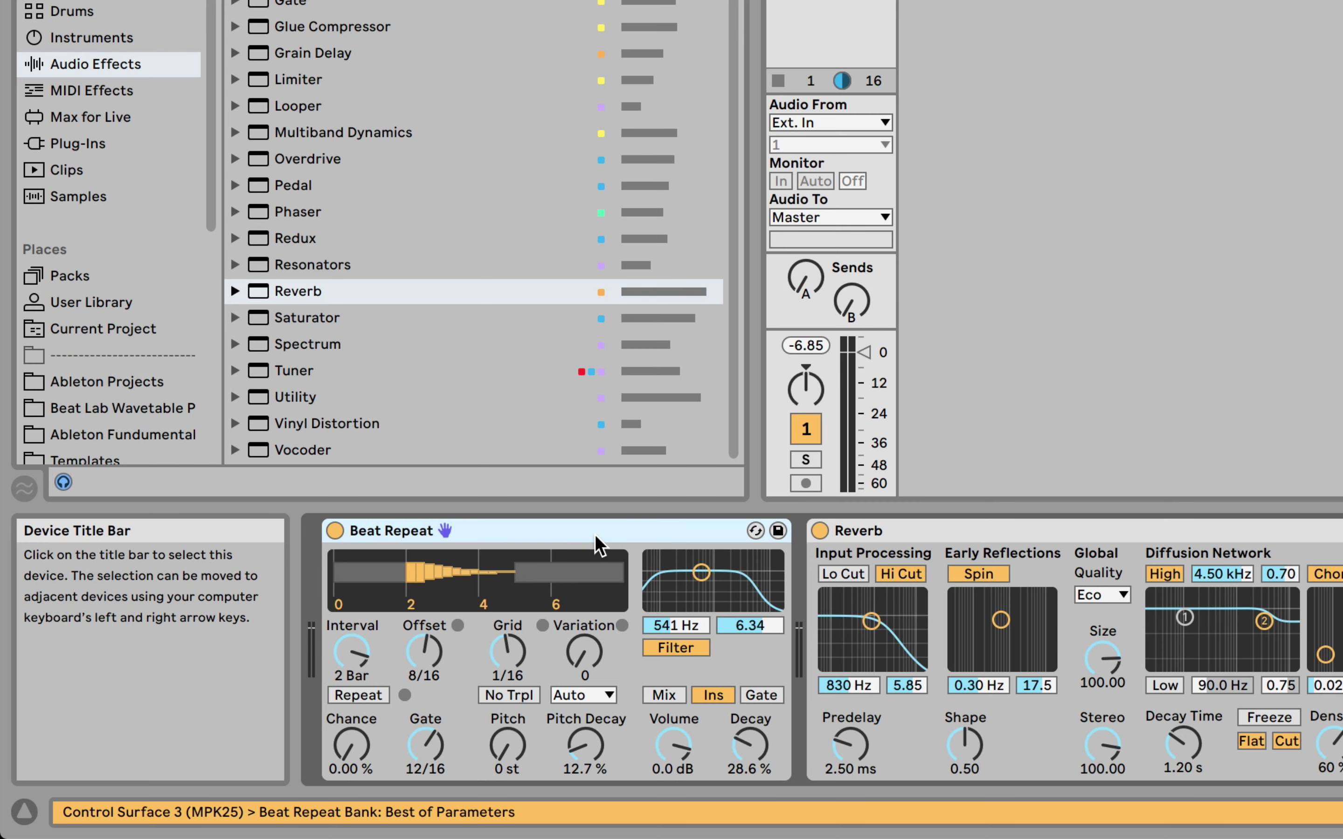
left_click(922, 530)
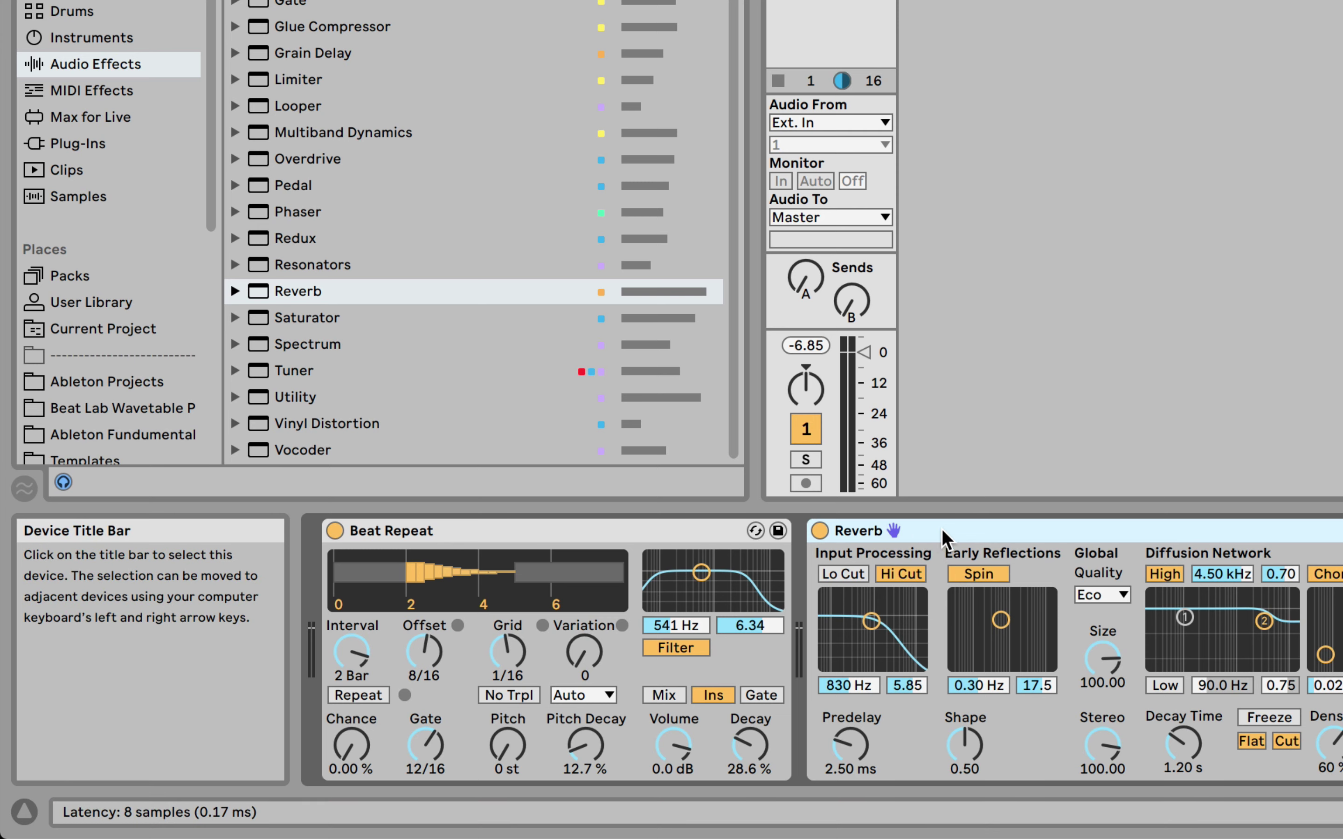
key("Delete")
Step: Add a Redux to the track and place it ahead of Beat Repeat
double_click(297, 239)
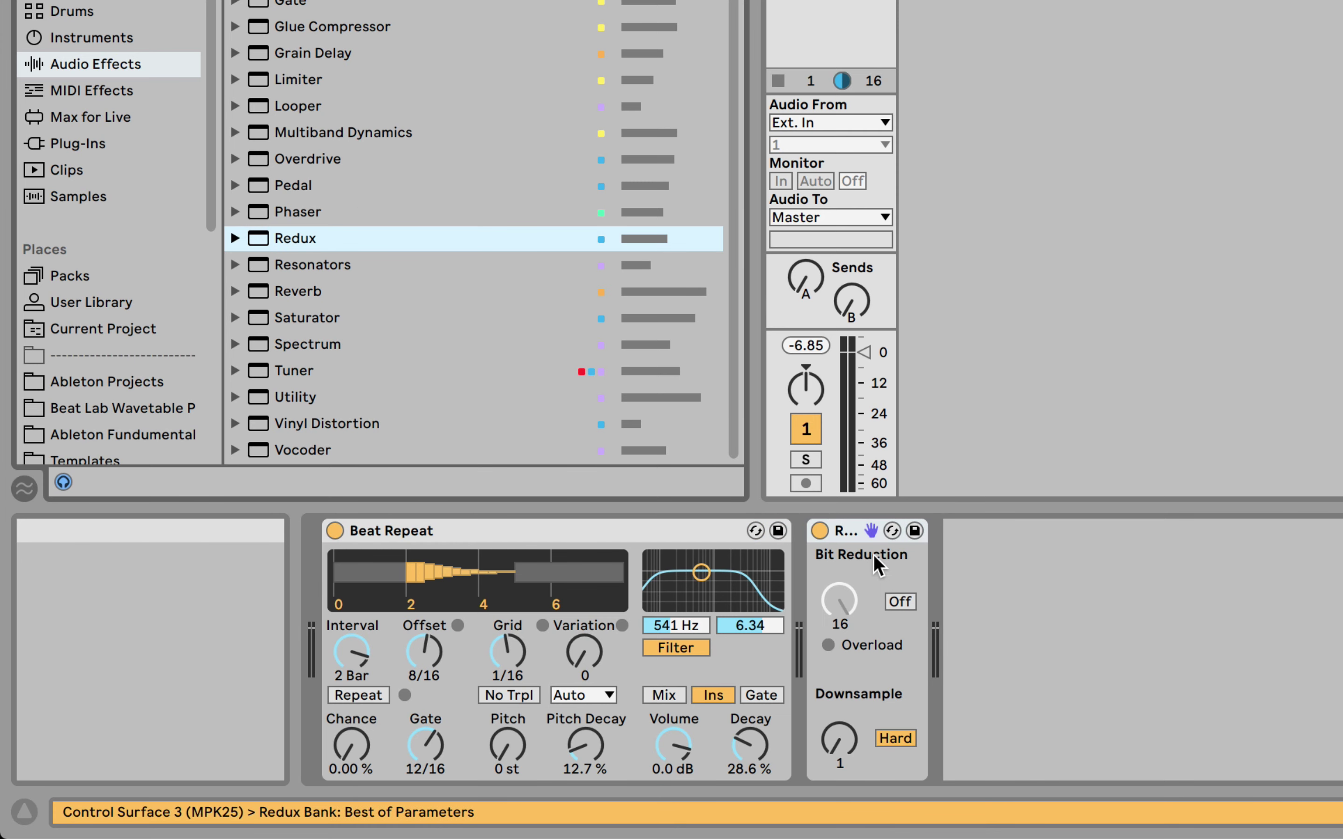
left_click_drag(849, 531, 450, 572)
Step: Try Redux's soft Downsample ahead of Beat Repeat with Repeat on, and return it to Hard at 1
left_click(421, 740)
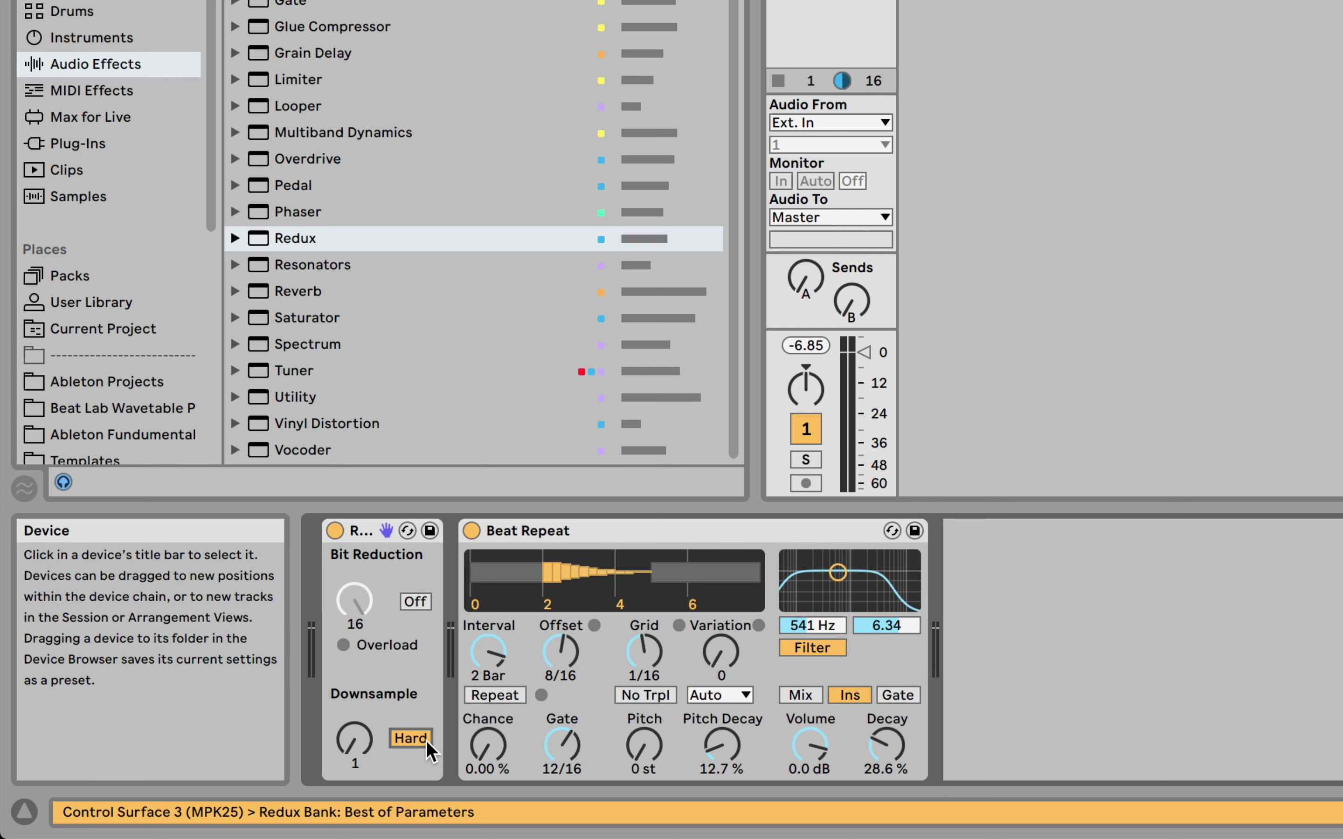
left_click_drag(358, 756, 355, 788)
left_click(494, 695)
left_click(411, 738)
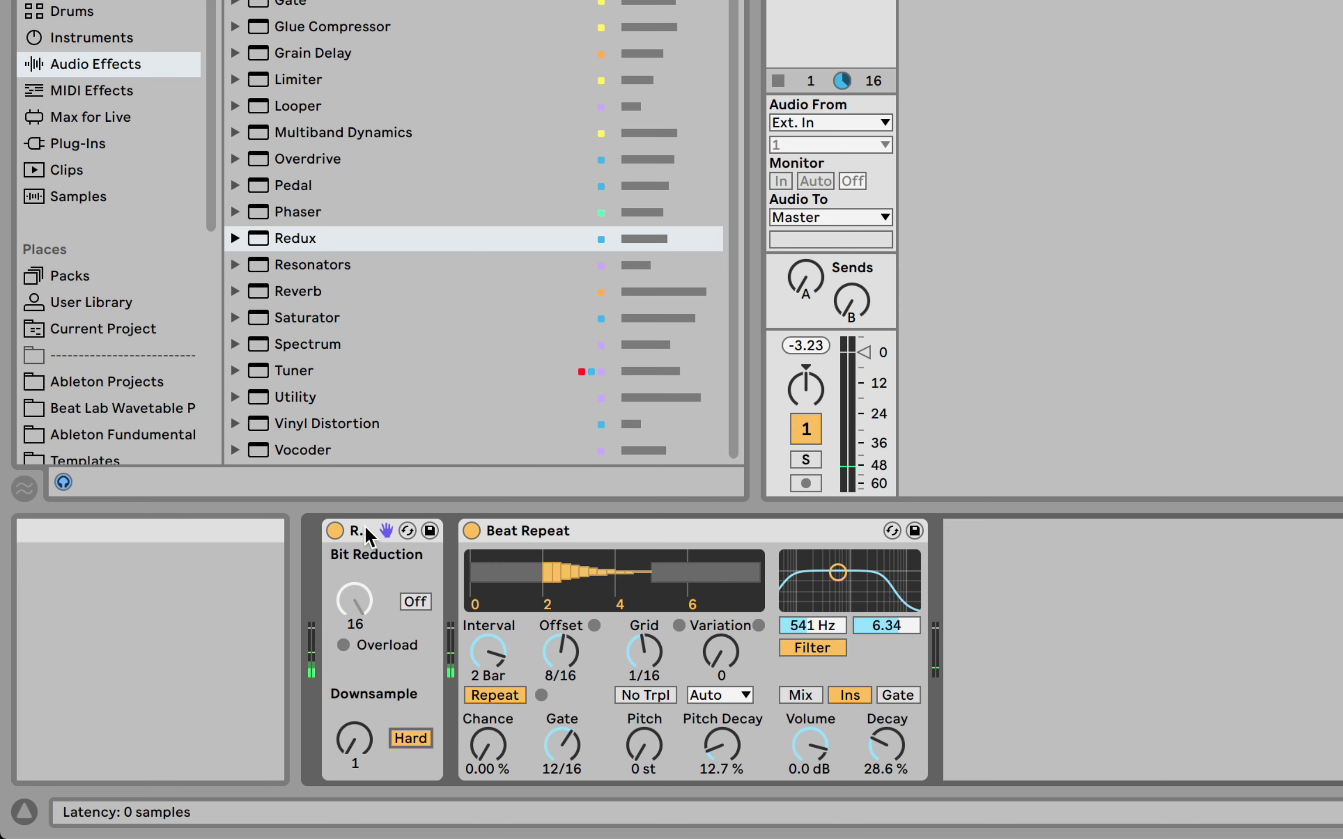
Step: Move Redux after Beat Repeat, set its Downsample to Soft at 11.3, and switch Repeat off
left_click_drag(368, 534, 988, 577)
left_click(896, 738)
mouse_move(839, 741)
left_mouse_down()
mouse_move(839, 719)
mouse_move(838, 757)
mouse_move(839, 716)
left_mouse_up()
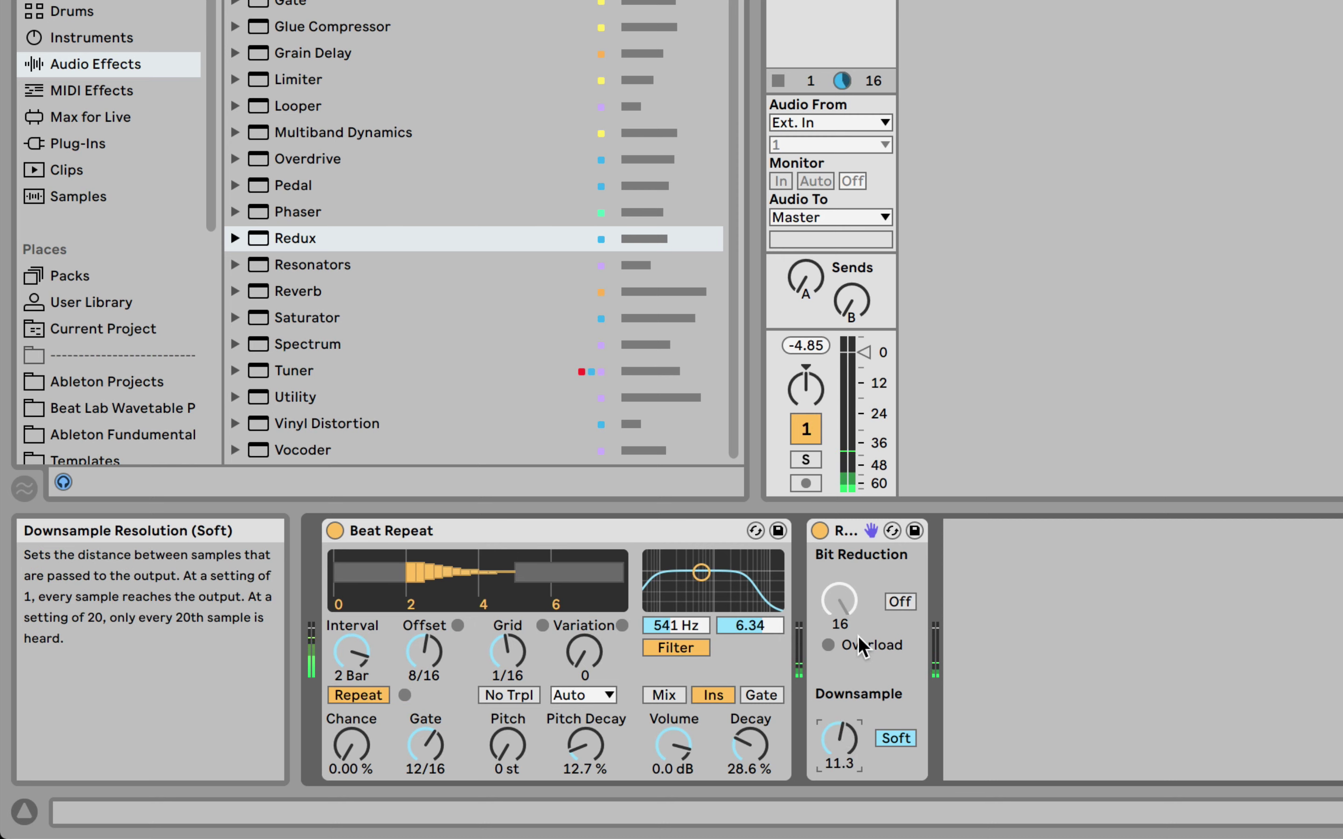
left_click(375, 694)
Step: View the Bonus Breaks clip's sample and return to the track's device chain
left_click(845, 534)
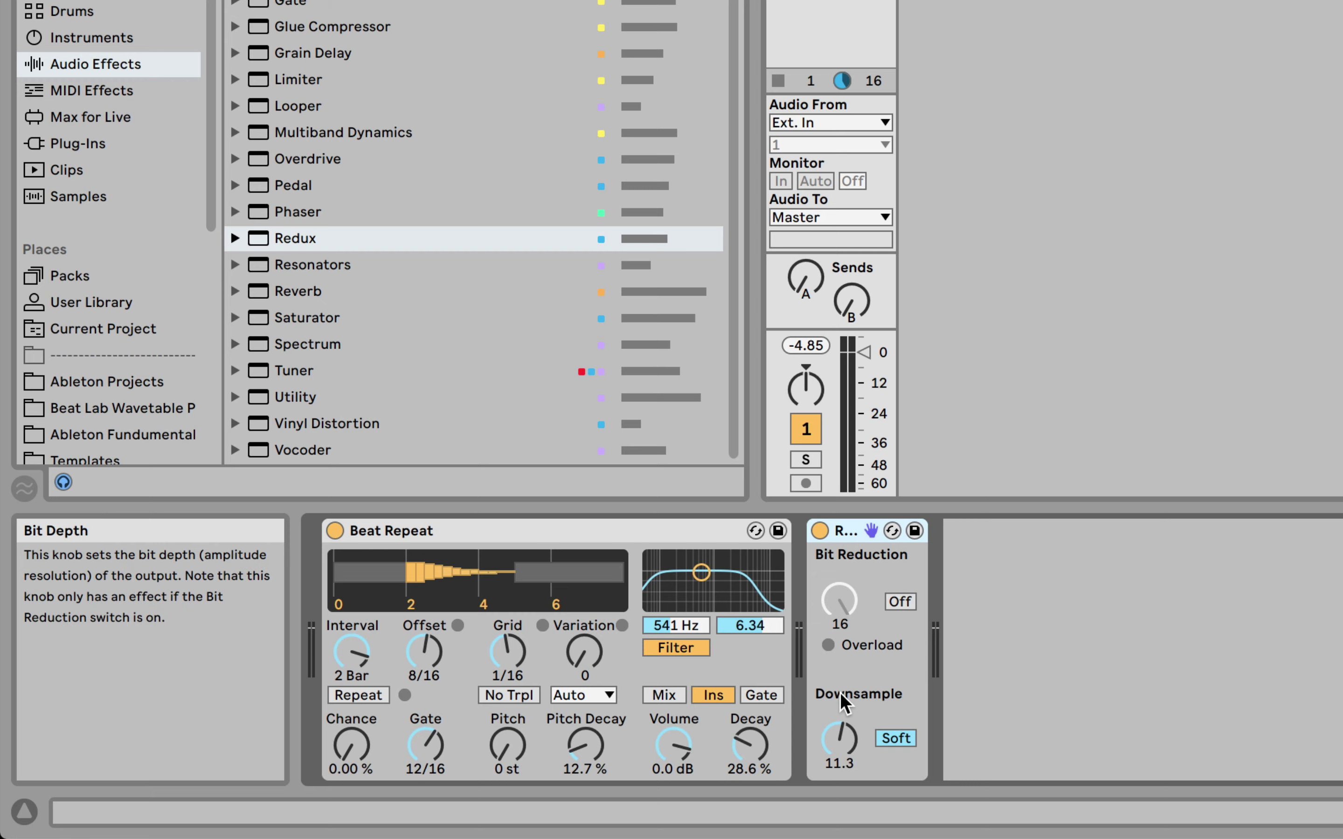
left_click(494, 531)
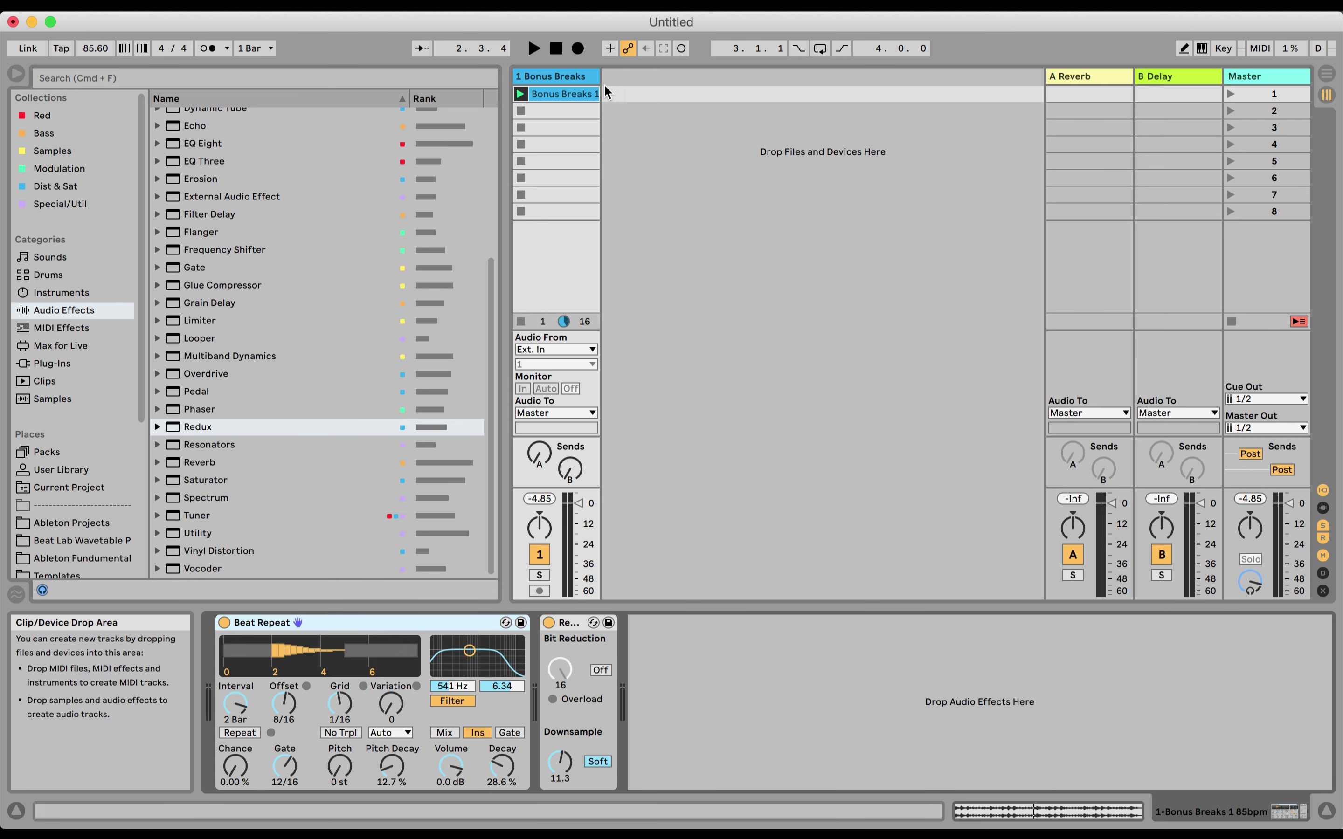
left_click(580, 96)
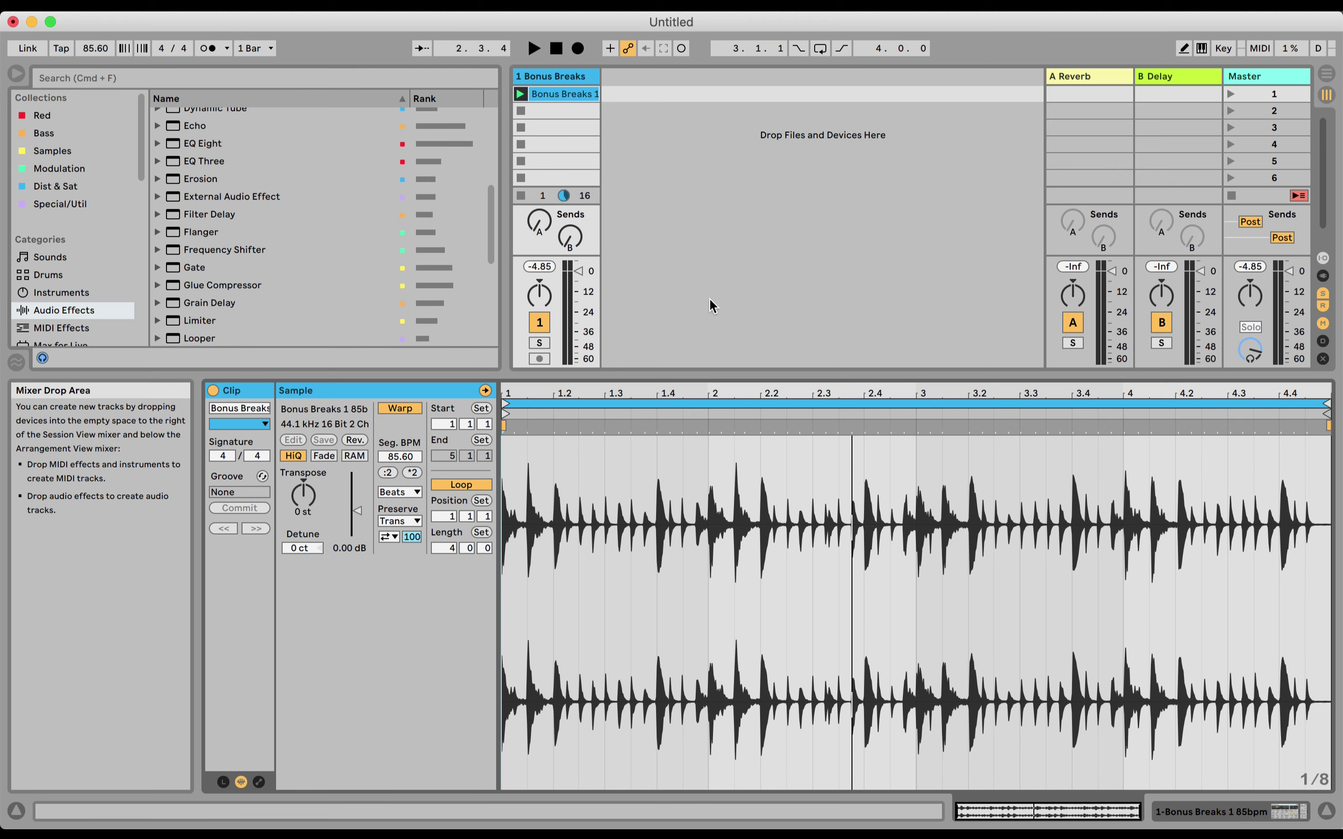
key("shift+Tab")
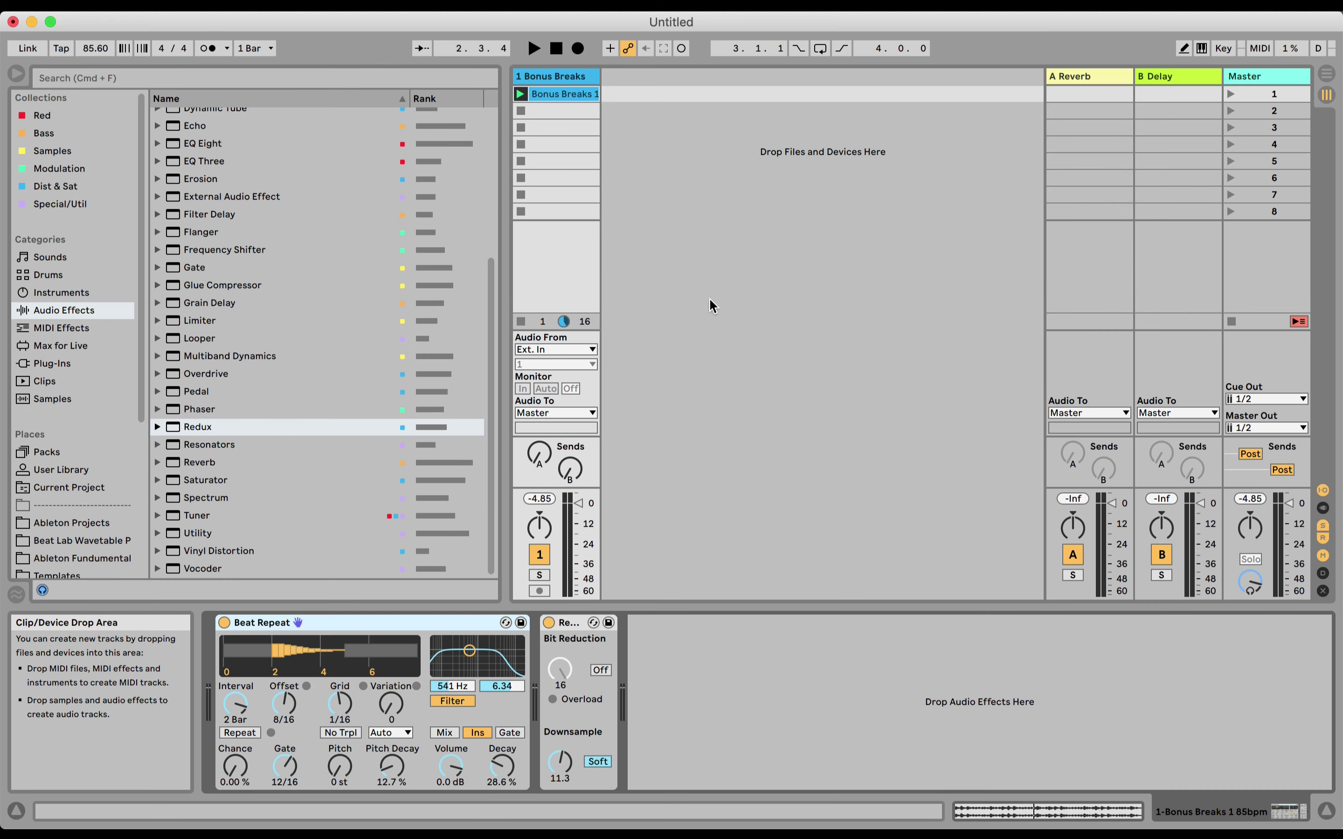